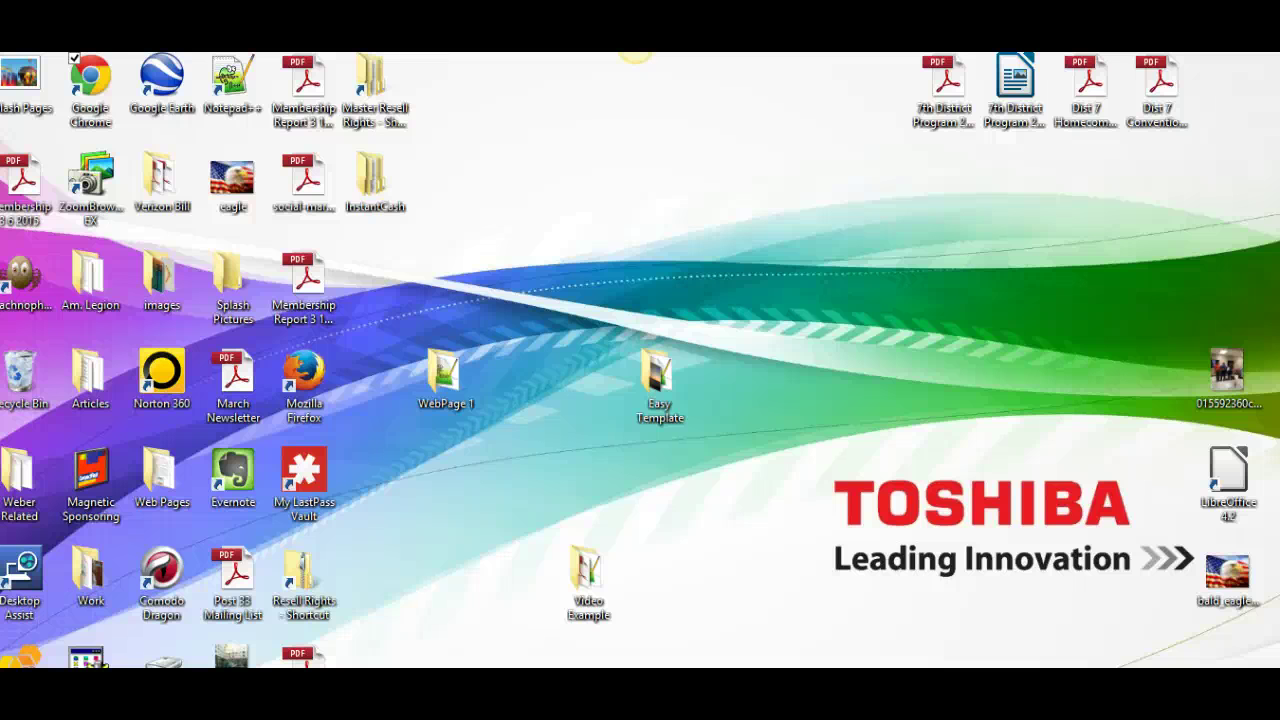
# Step: Launch Chrome and load google.com
pyautogui.click(757, 587)
pyautogui.doubleClick(89, 96)
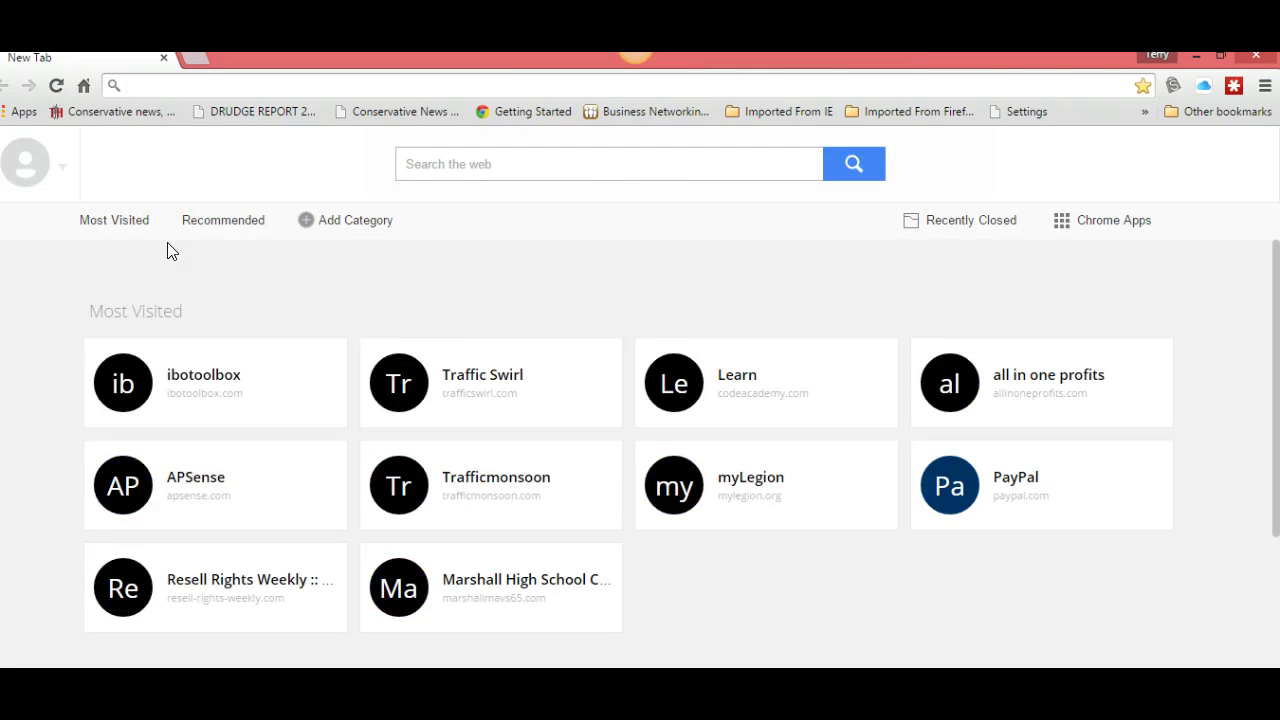
pyautogui.write('google.com')
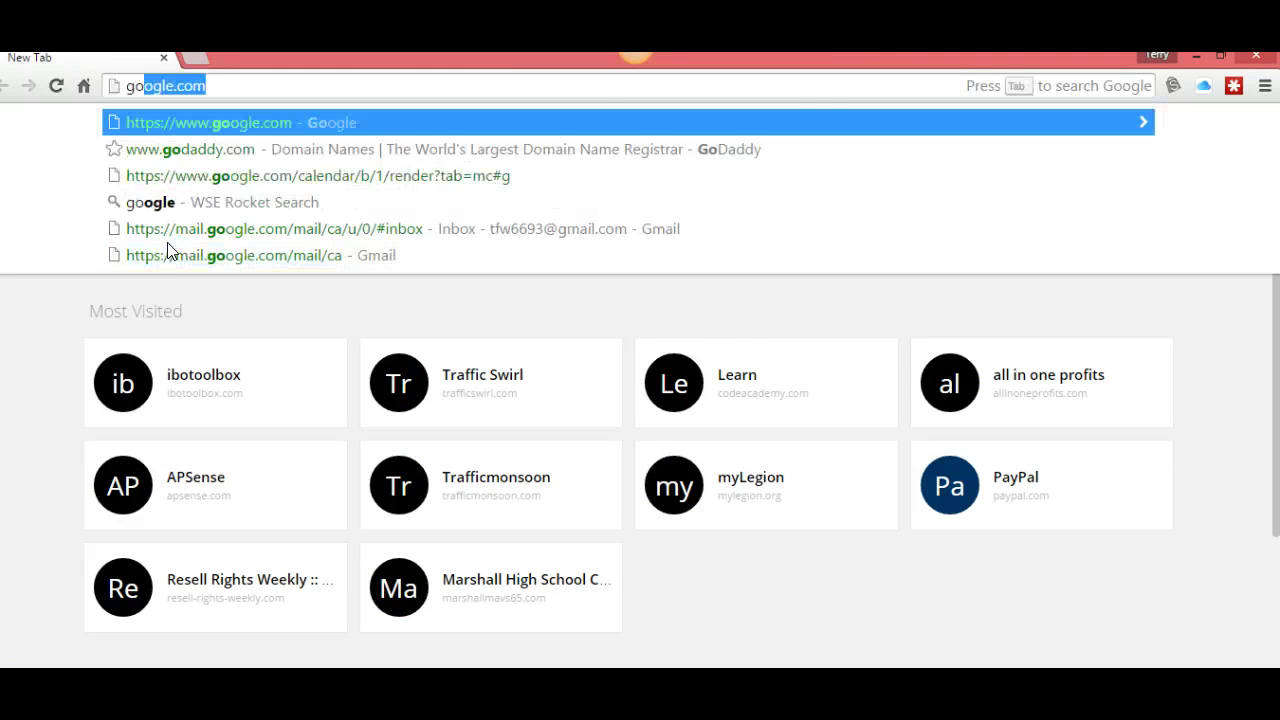
pyautogui.press('Return')
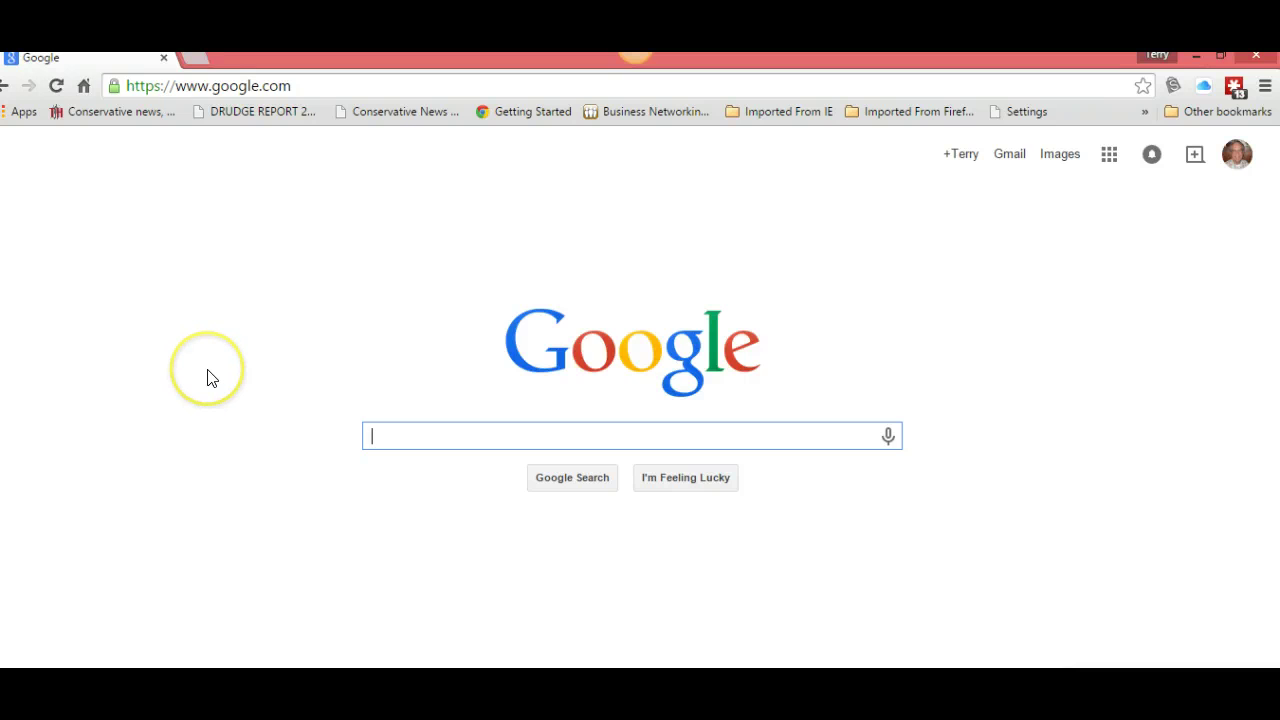
# Step: Search Google for 'keyword tool' and open the Google AdWords Keyword Planner result
pyautogui.write('keywo')
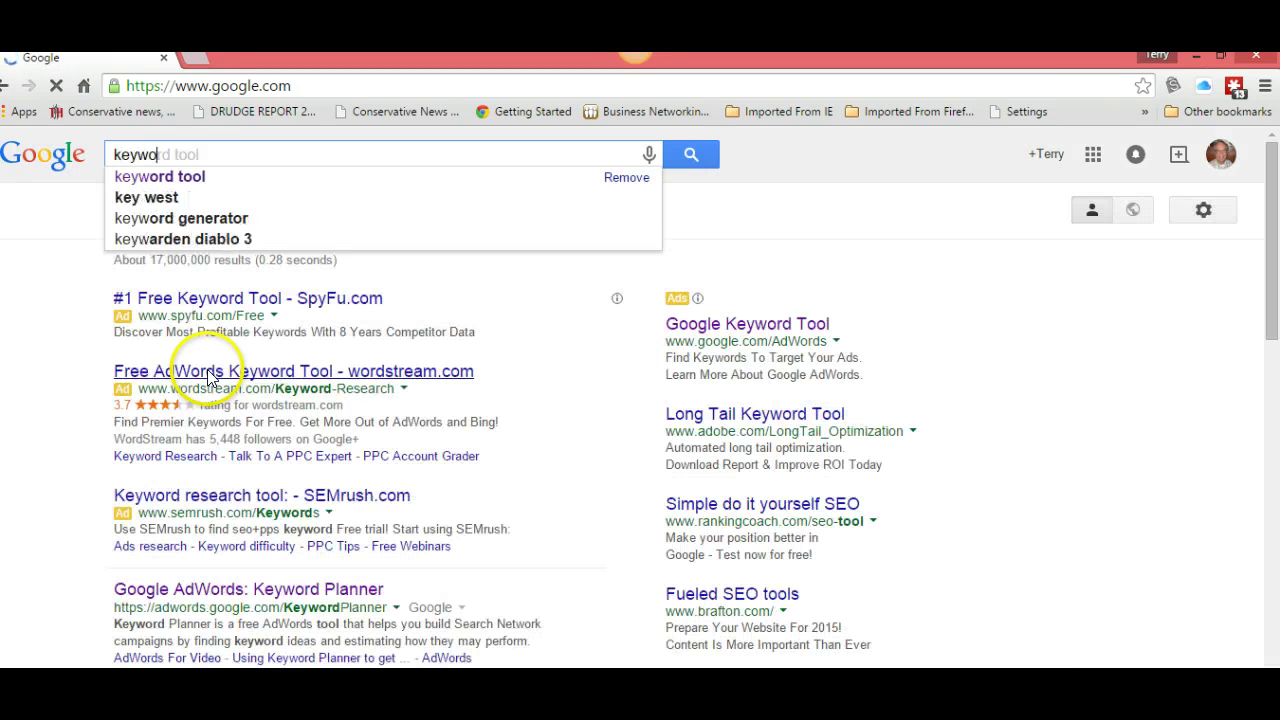
pyautogui.write('rd')
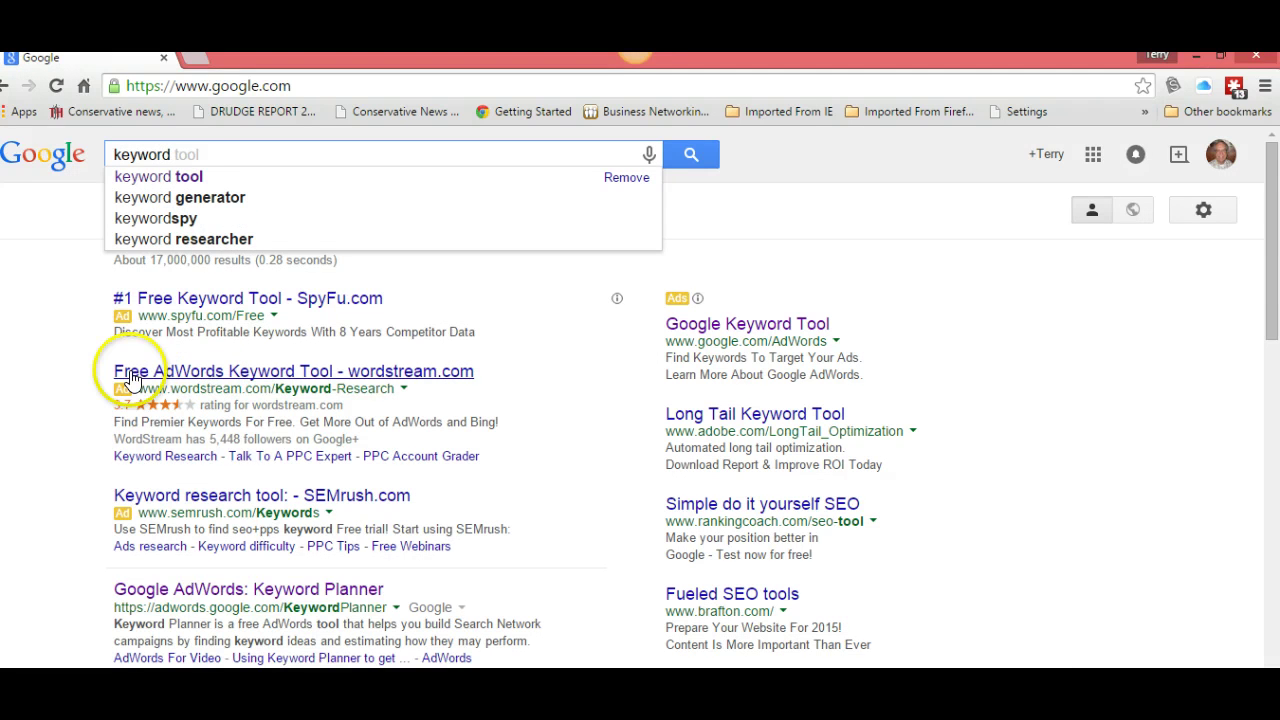
pyautogui.click(175, 177)
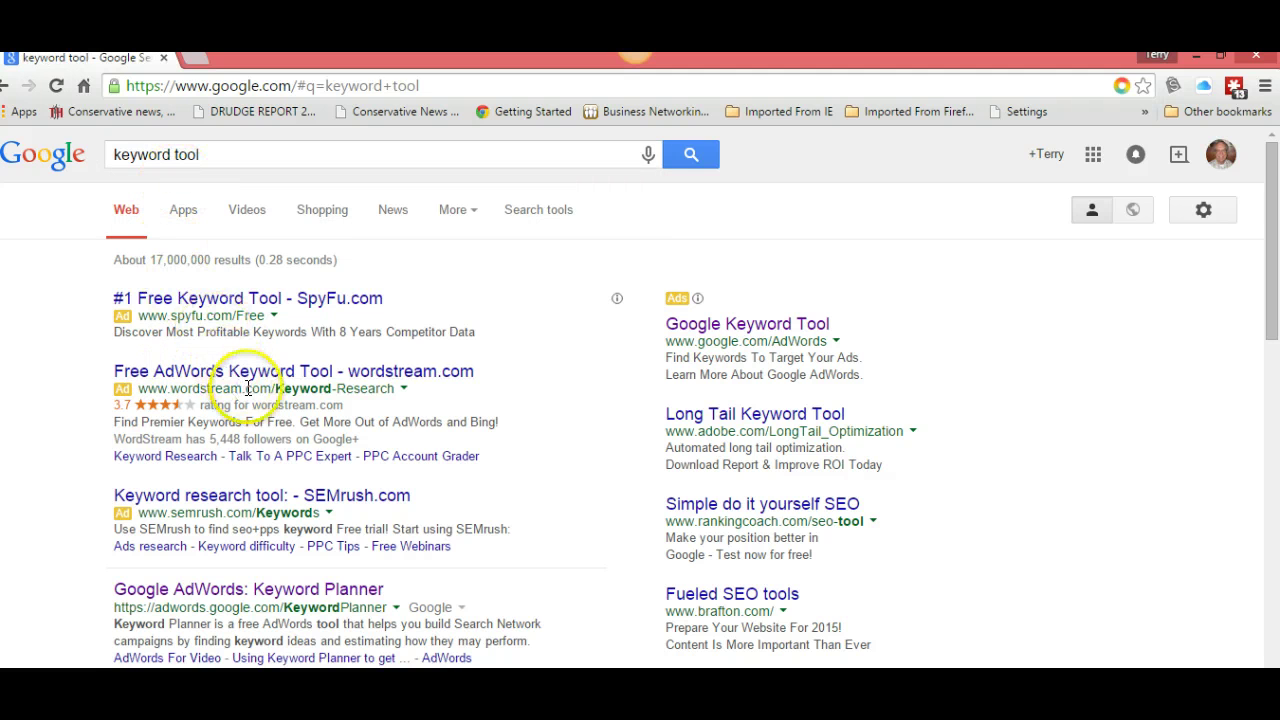
pyautogui.scroll(-3, 250, 400)
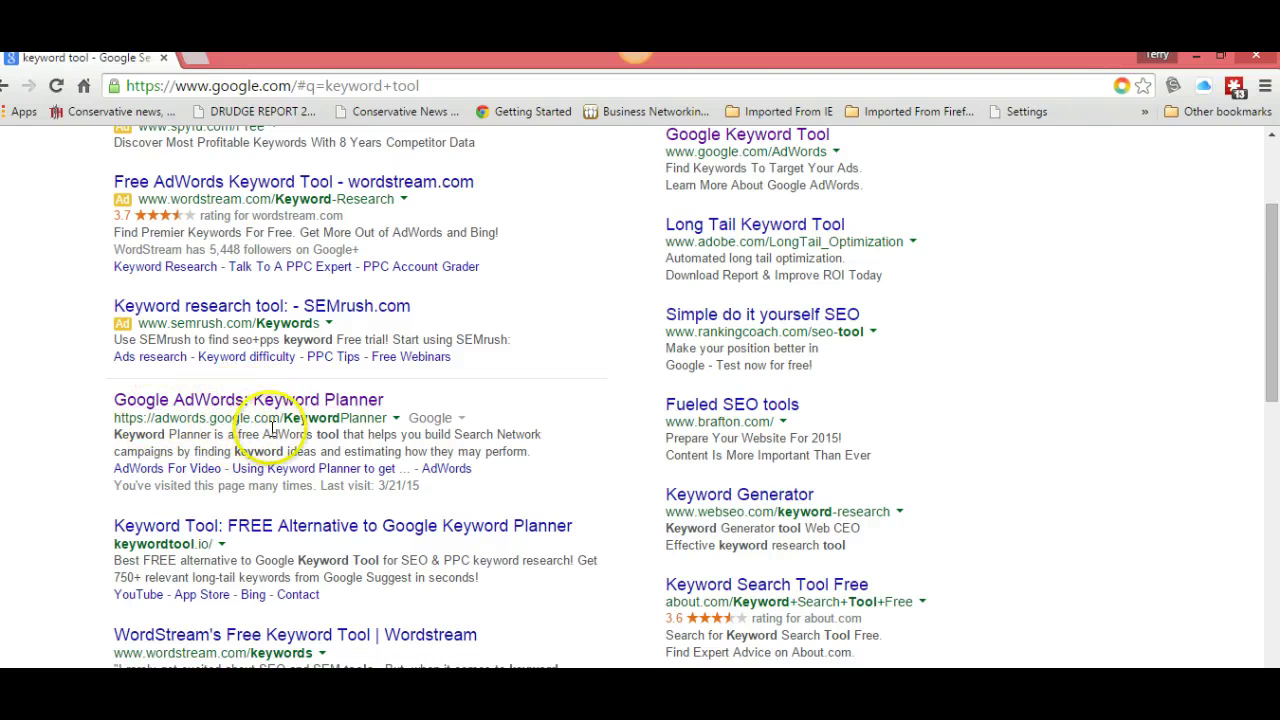
pyautogui.click(275, 405)
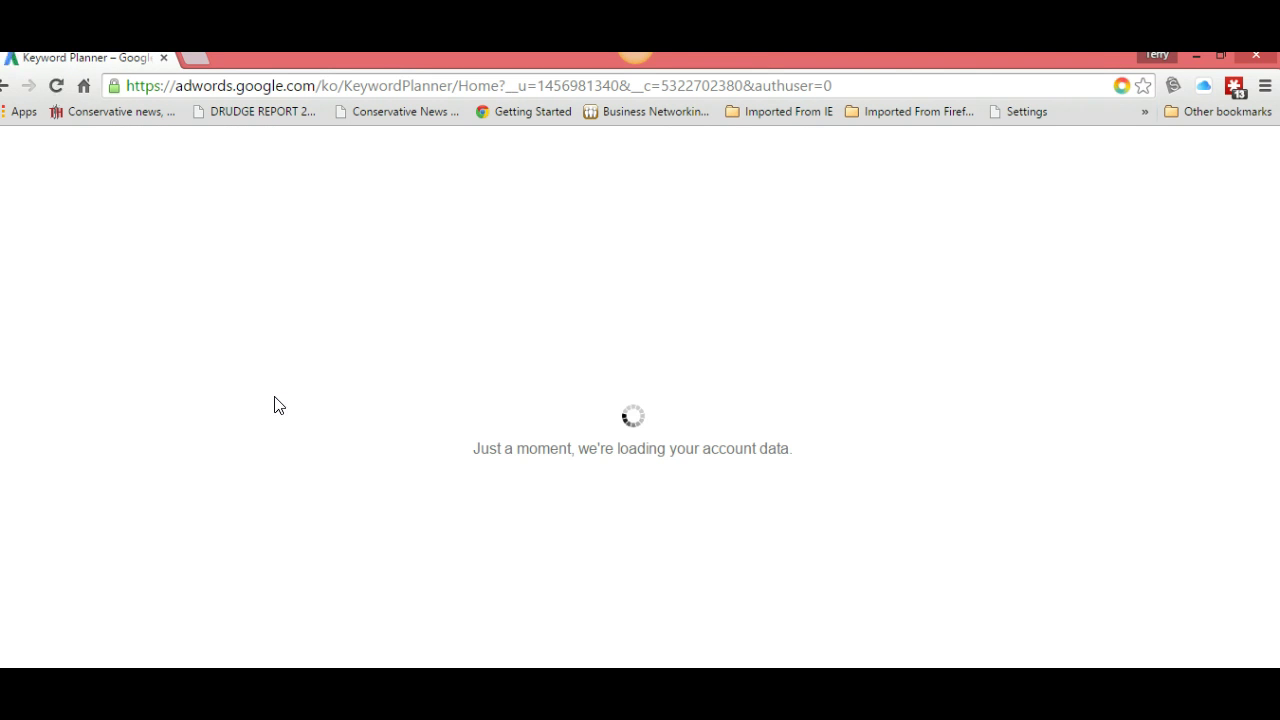
# Step: Once Keyword Planner loads, expand 'Search for new keyword and ad group ideas'
pyautogui.click(191, 391)
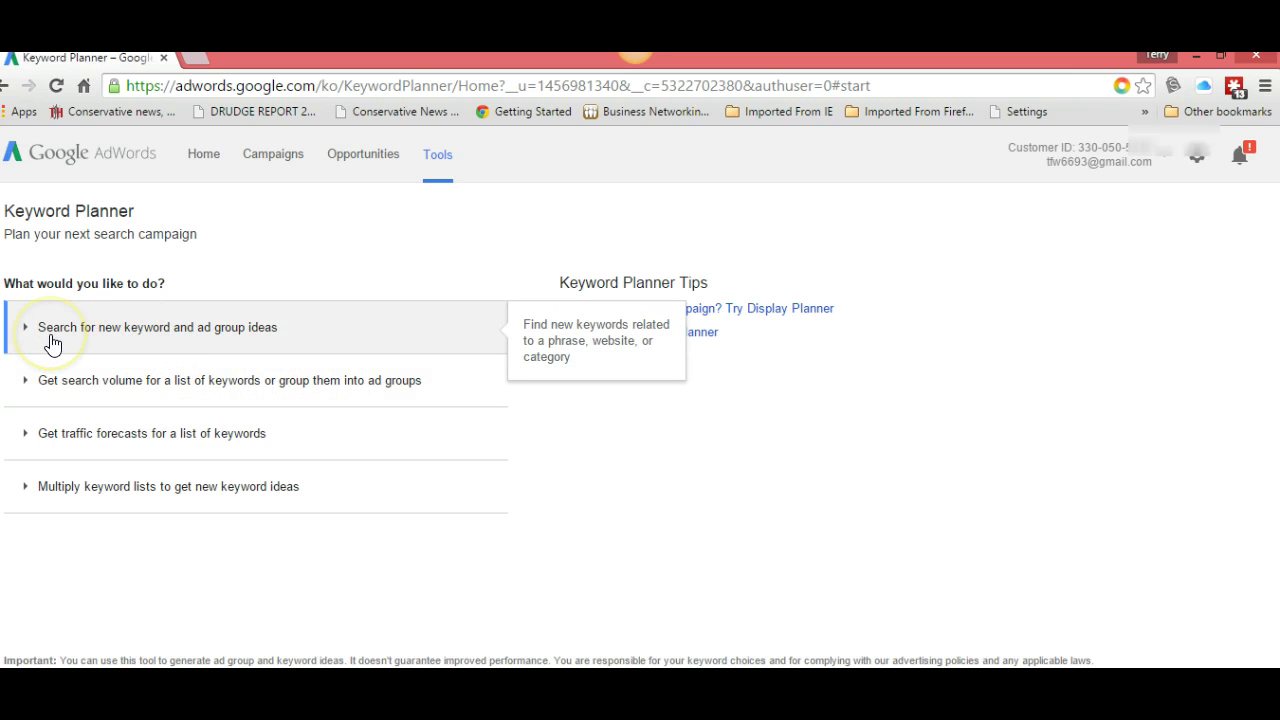
# Step: Enter 'web pages' as the product or service and get keyword ideas
pyautogui.click(151, 340)
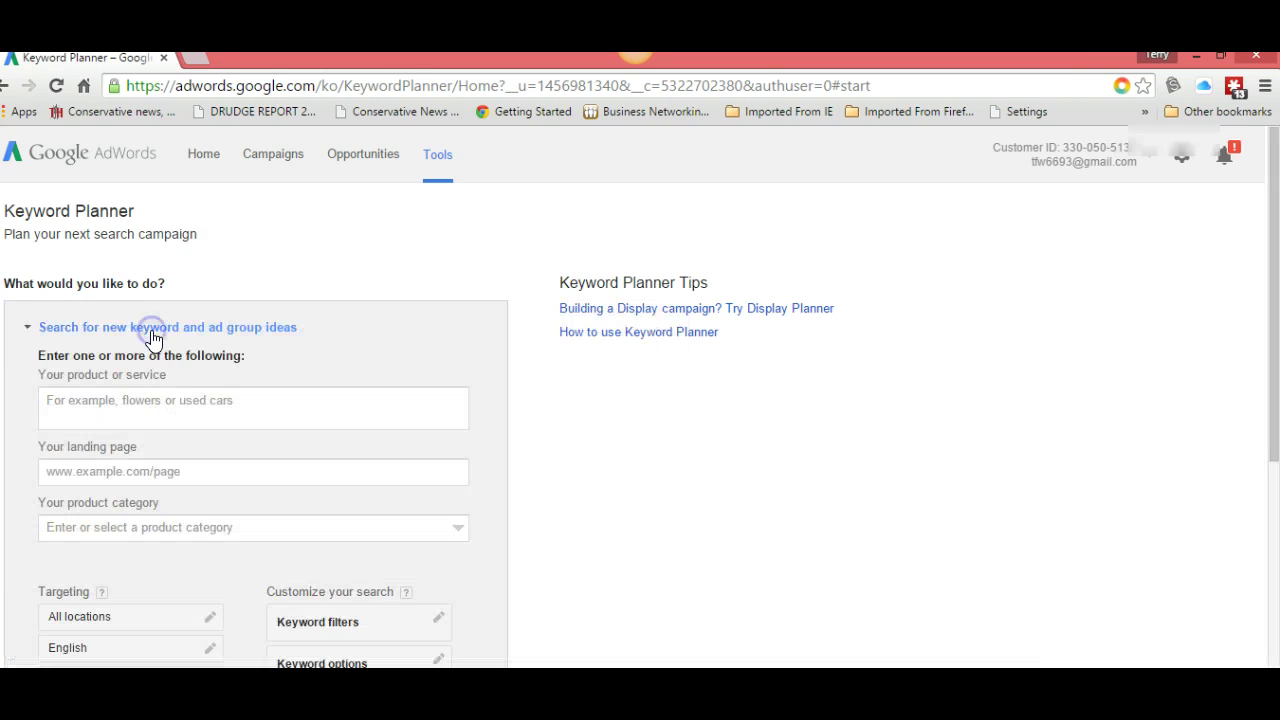
pyautogui.click(132, 400)
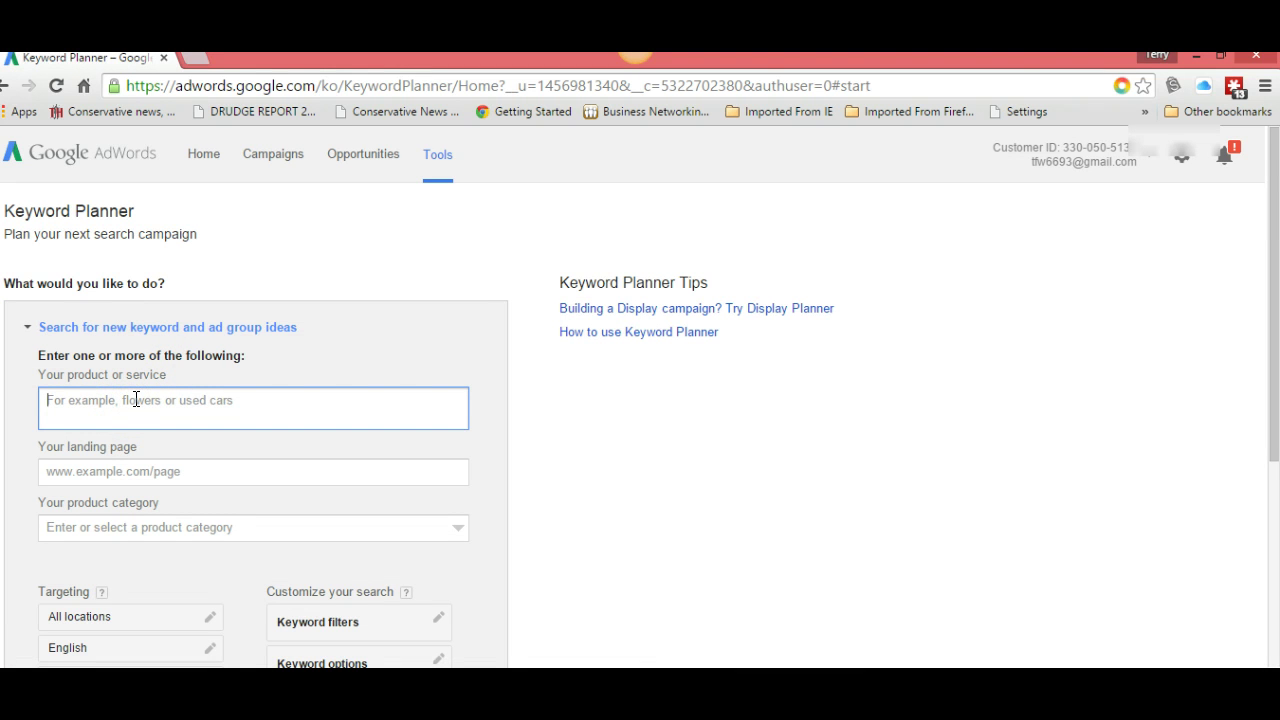
pyautogui.write('web pages')
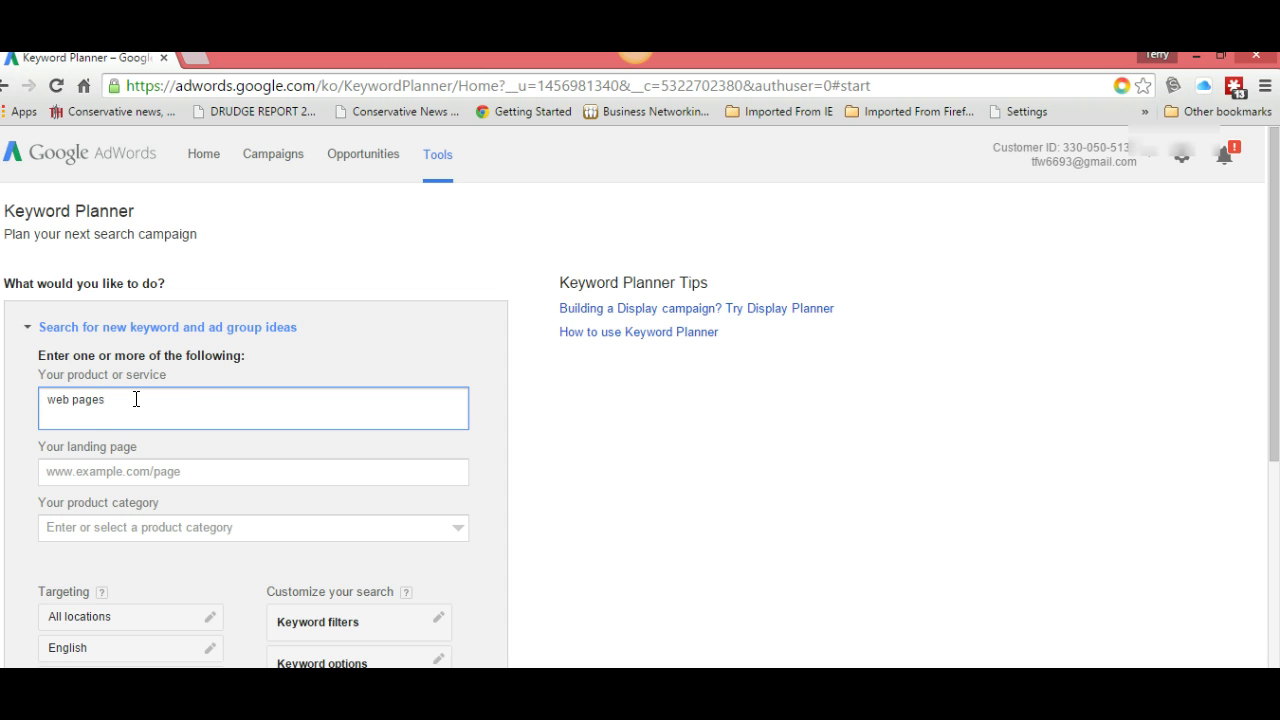
pyautogui.click(81, 390)
pyautogui.scroll(-4, 191, 390)
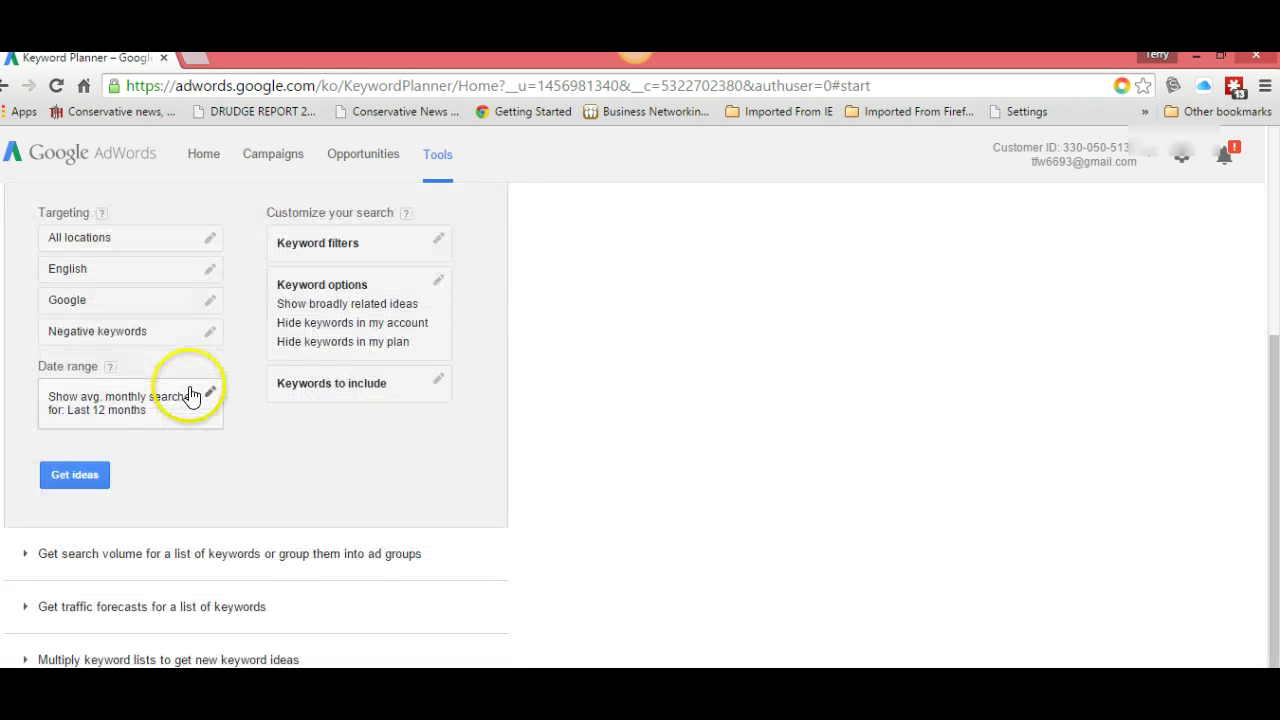
pyautogui.click(58, 476)
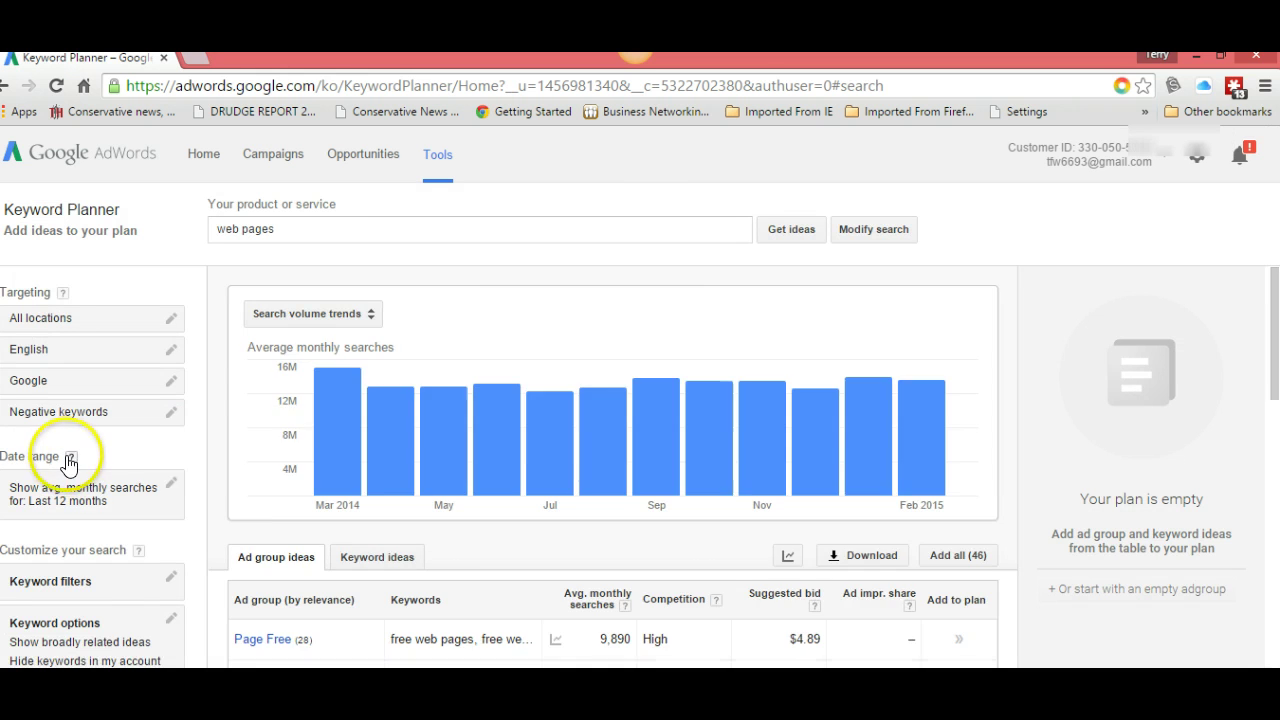
# Step: Sort the web pages ad group ideas by monthly searches, then by competition with low first
pyautogui.click(71, 456)
pyautogui.scroll(-3, 248, 495)
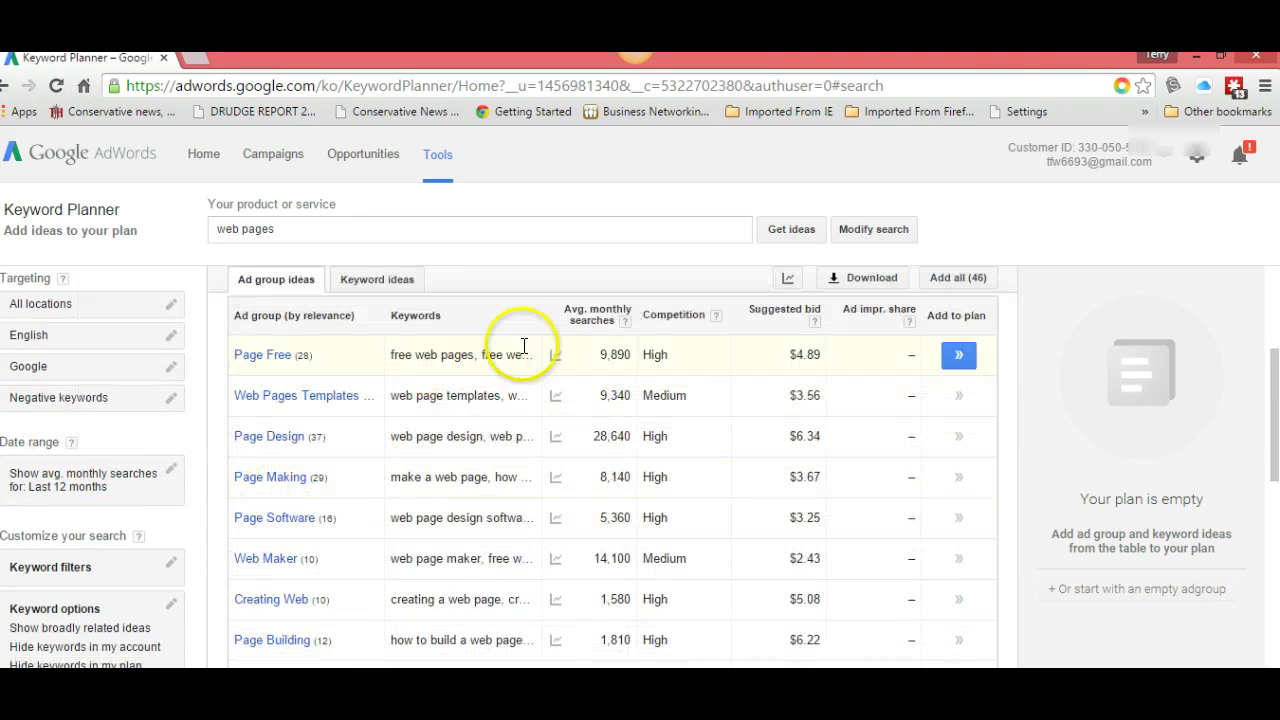
pyautogui.click(593, 322)
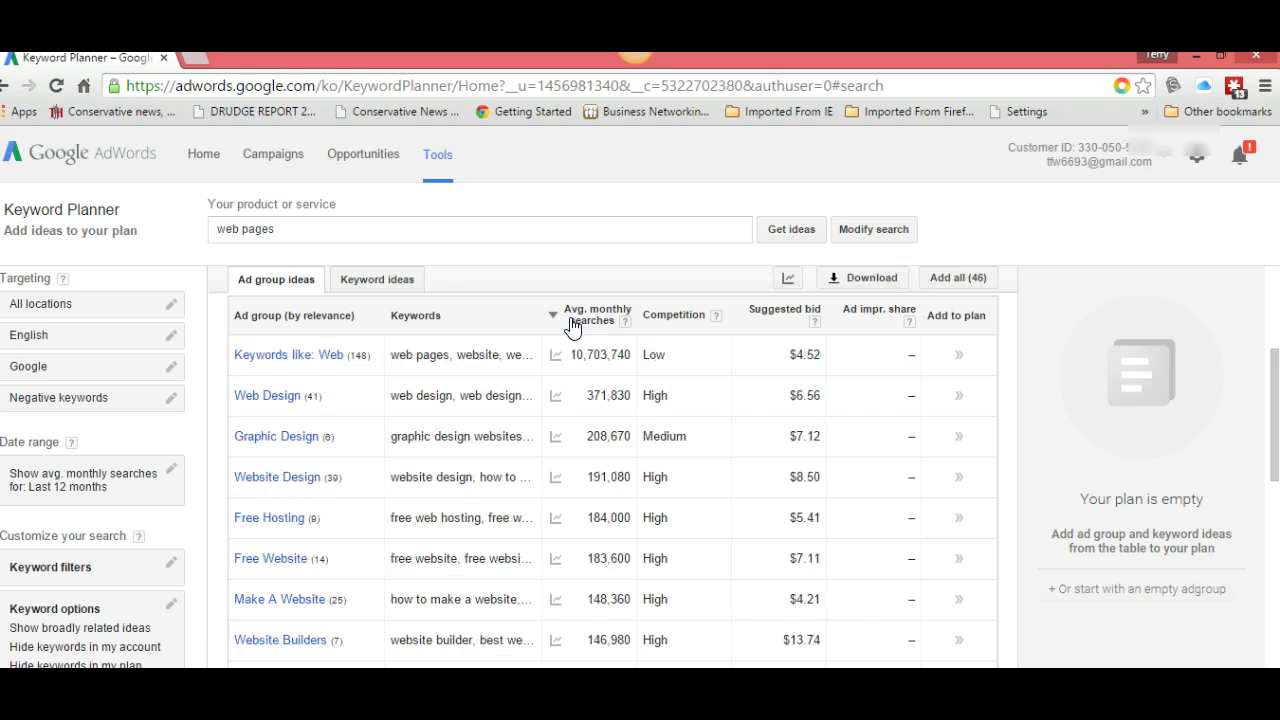
pyautogui.click(557, 327)
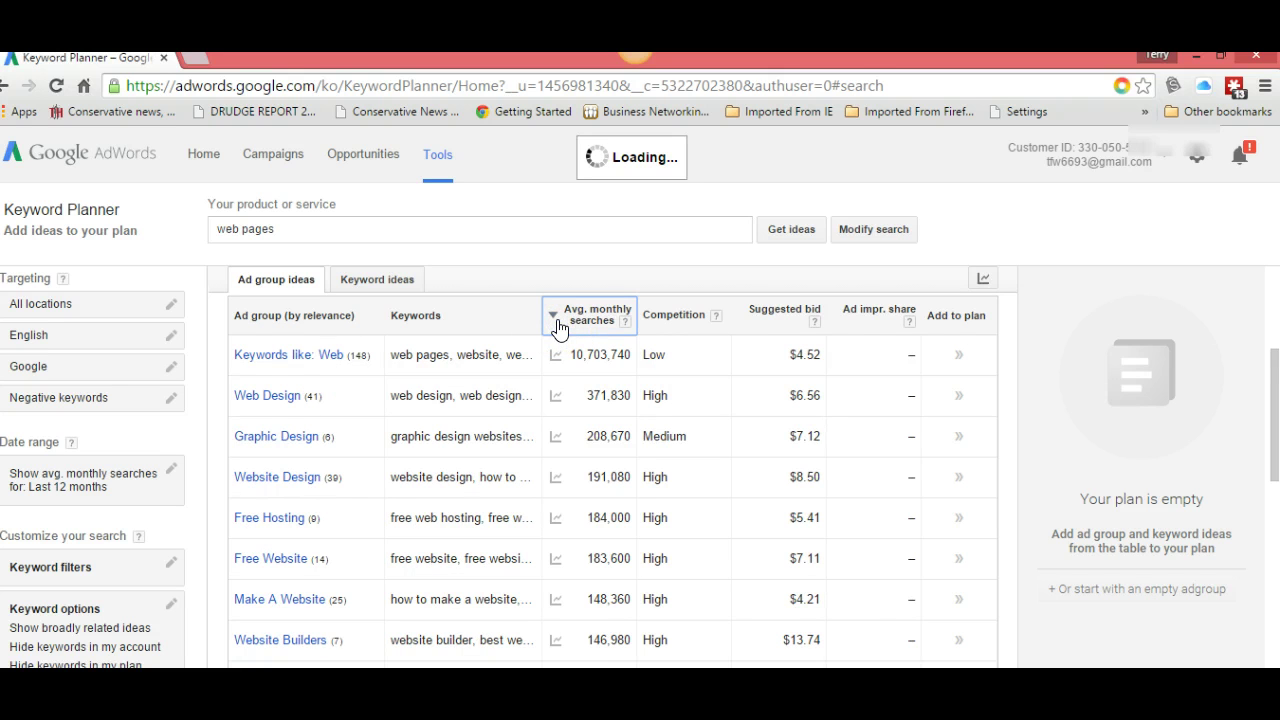
pyautogui.click(658, 325)
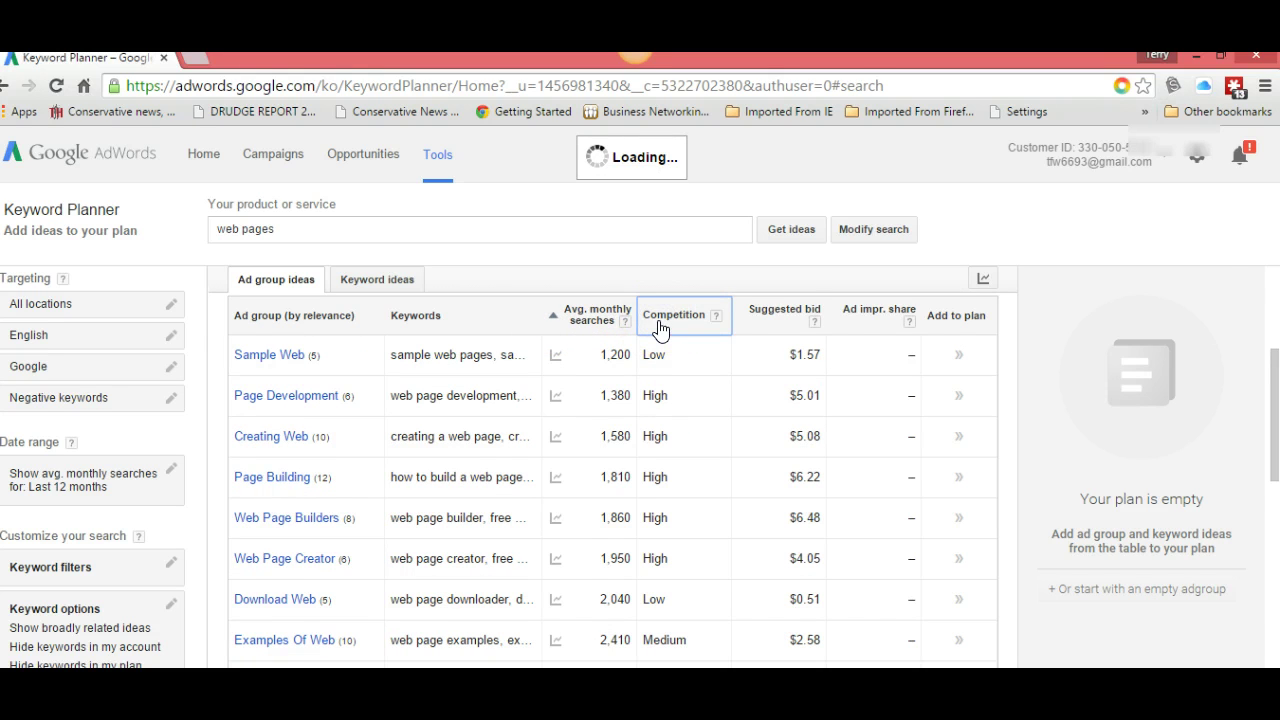
pyautogui.click(660, 326)
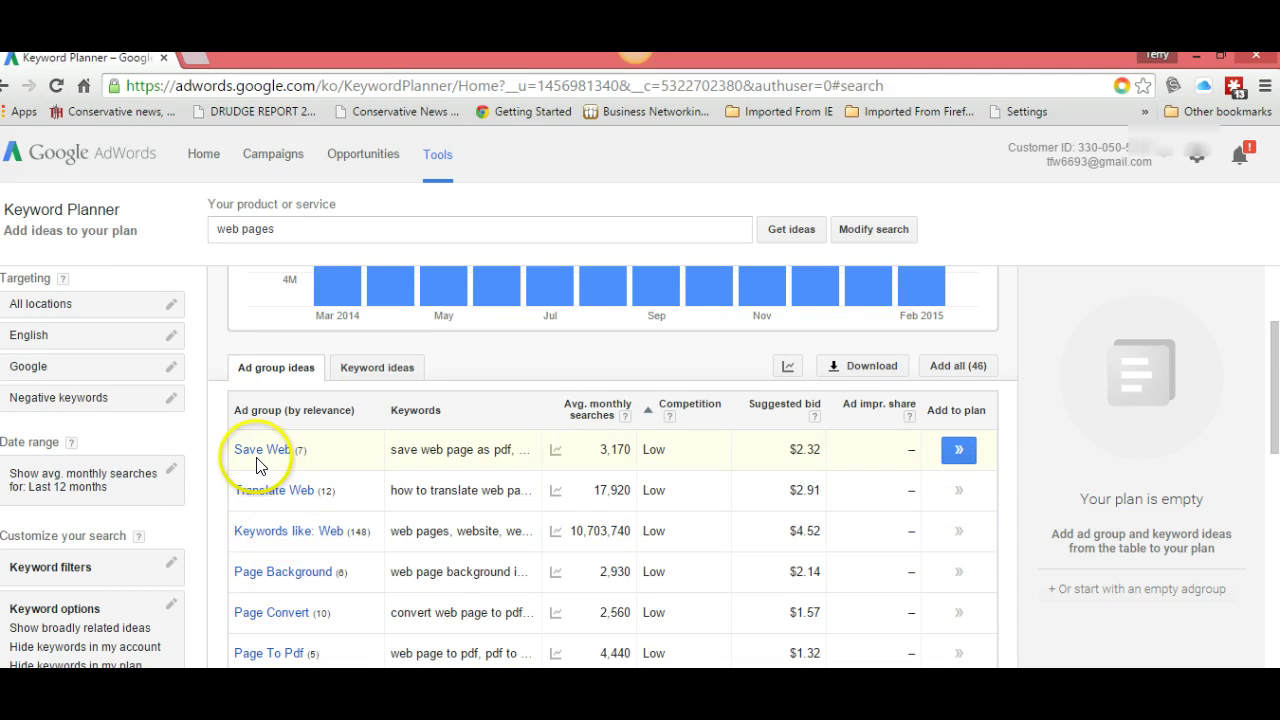
pyautogui.scroll(-1, 268, 478)
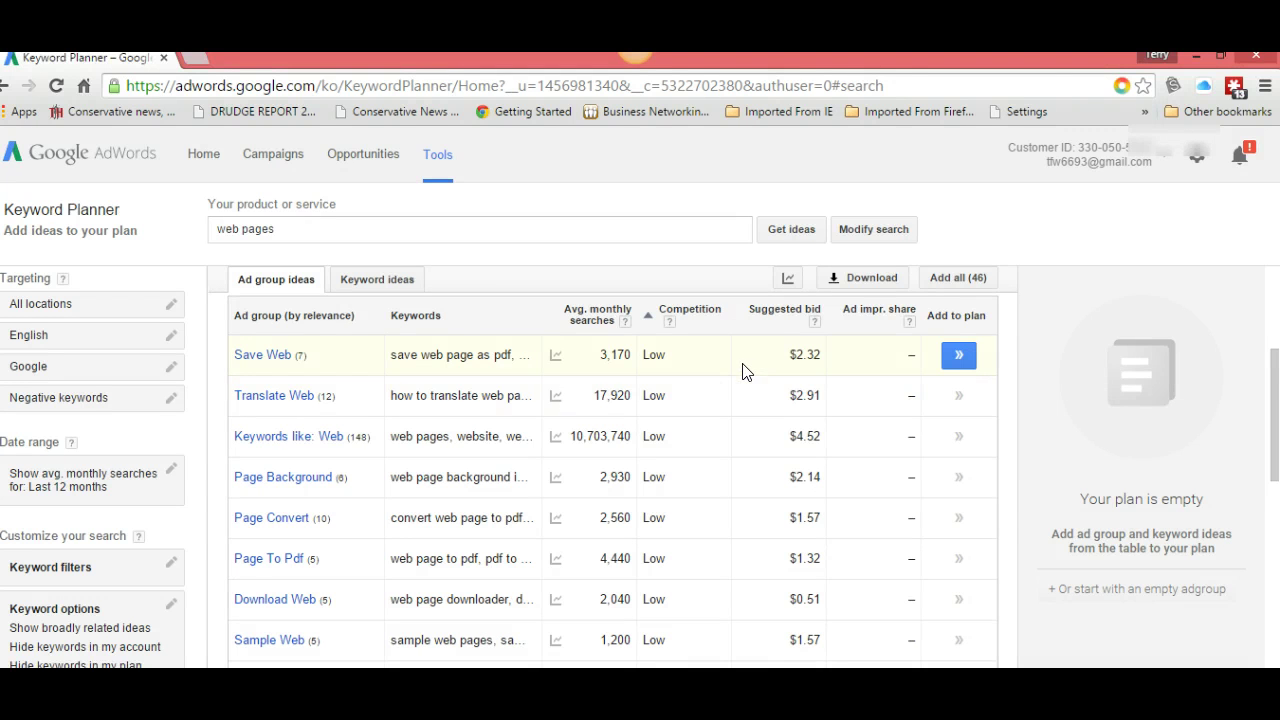
pyautogui.click(740, 366)
pyautogui.click(722, 366)
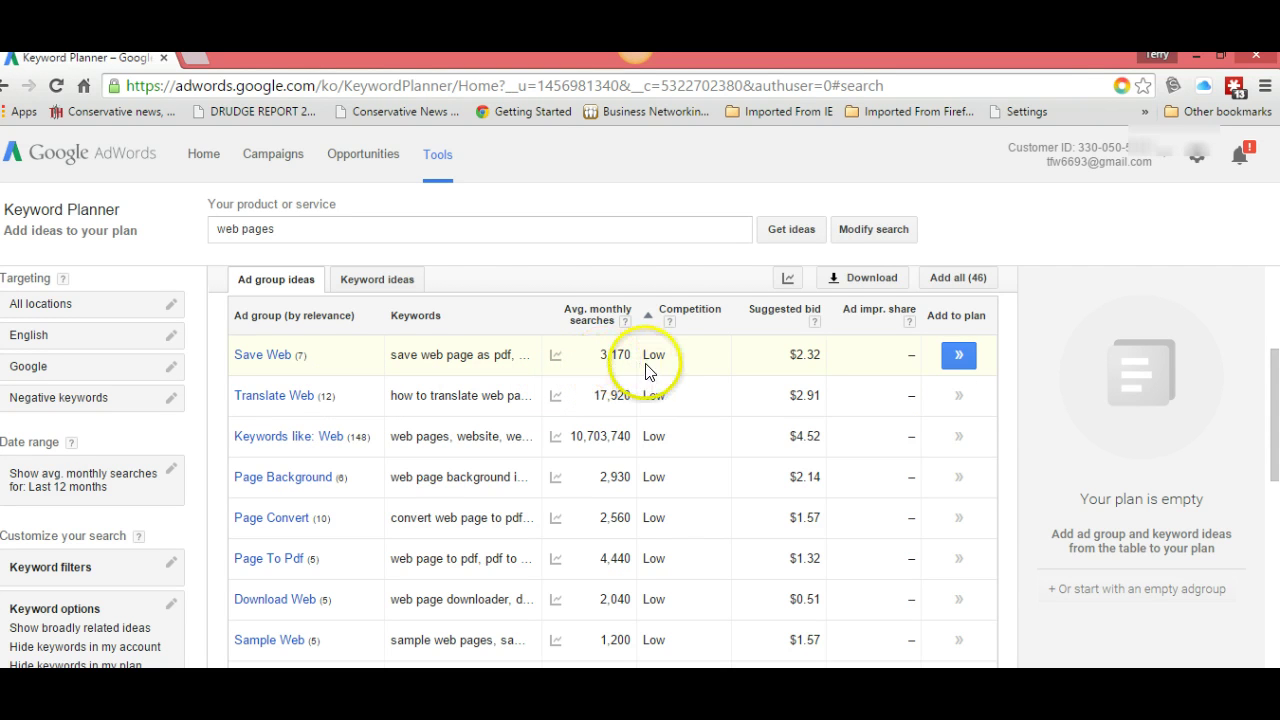
pyautogui.scroll(-5, 600, 400)
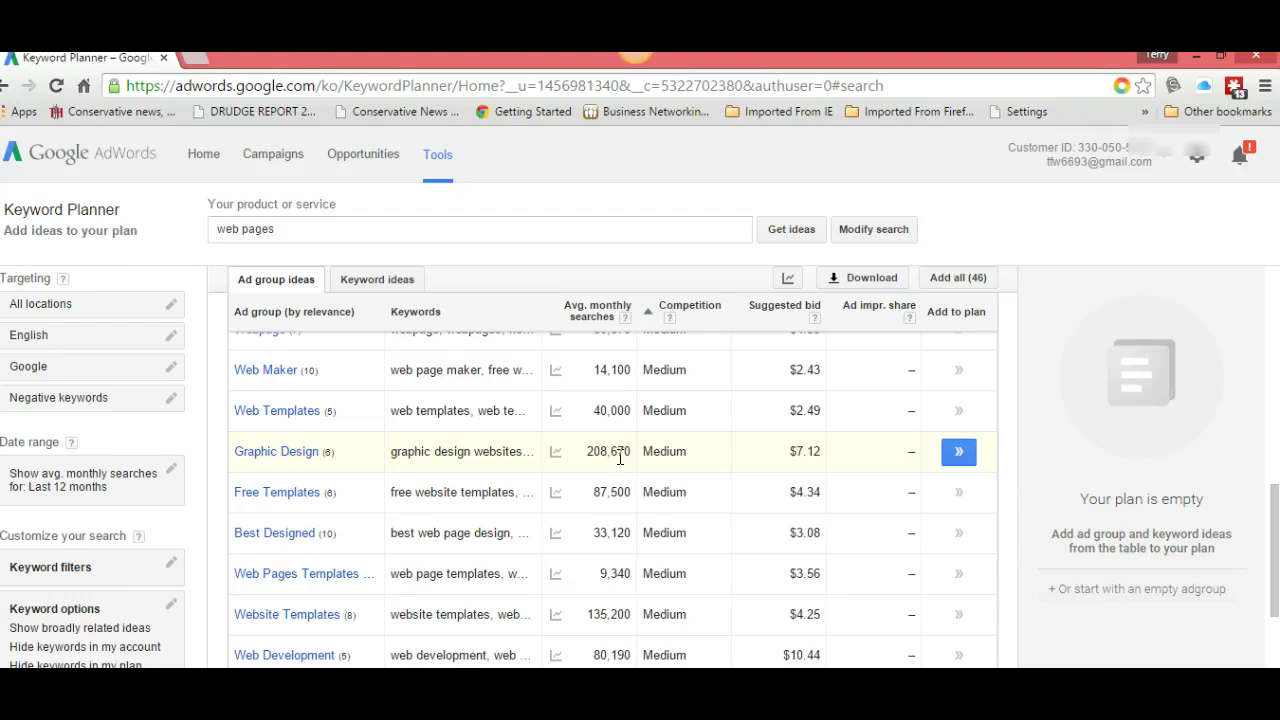
pyautogui.scroll(3, 608, 468)
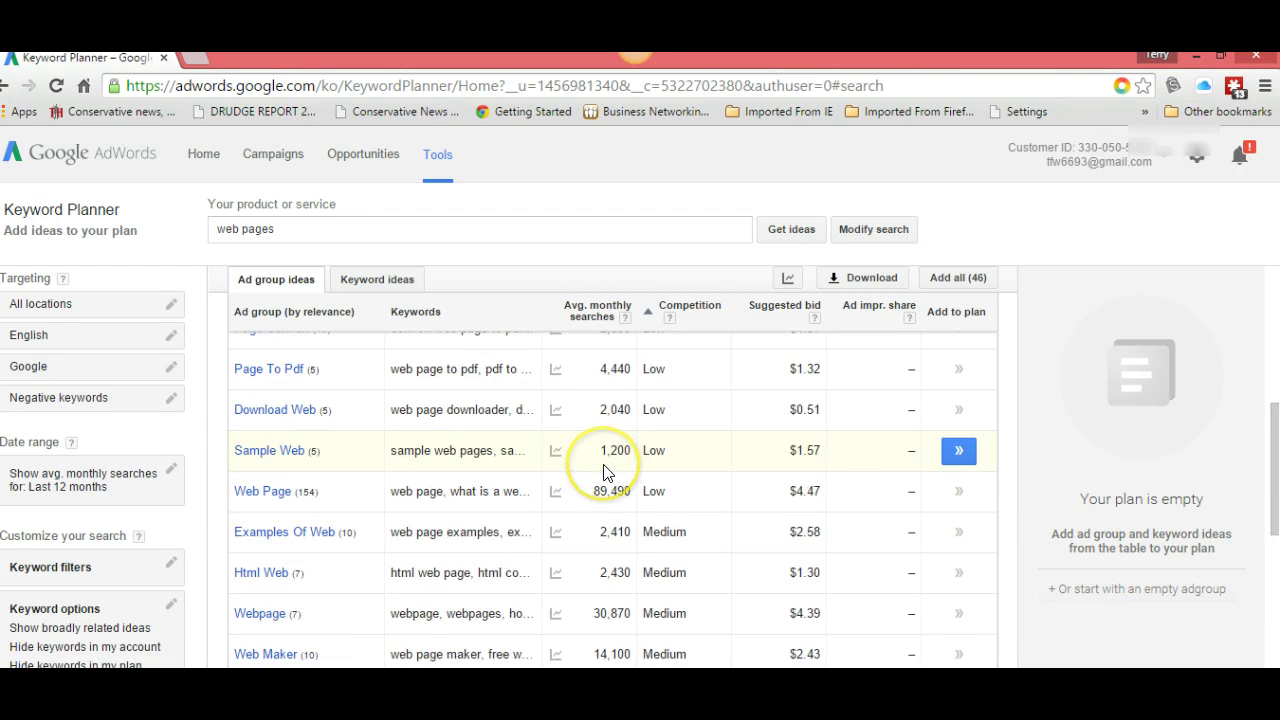
pyautogui.scroll(5, 603, 466)
pyautogui.scroll(-3, 592, 486)
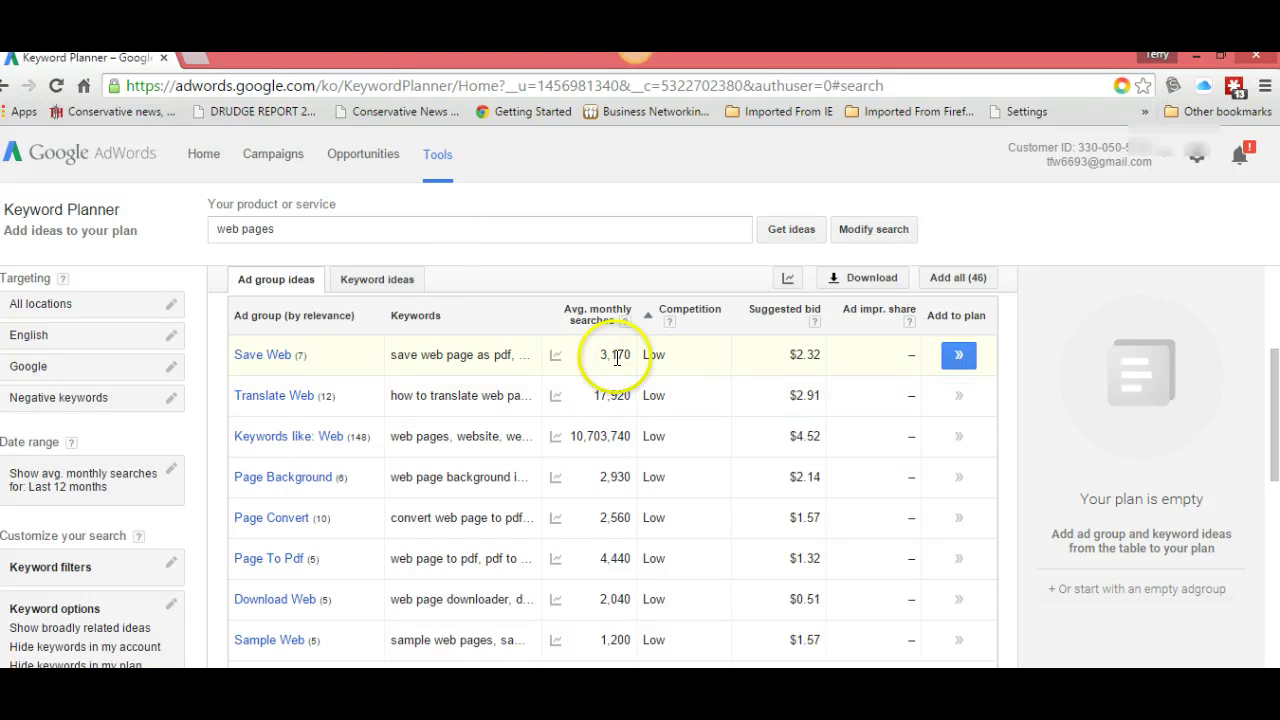
pyautogui.click(275, 229)
pyautogui.moveTo(275, 229); pyautogui.dragTo(150, 229)
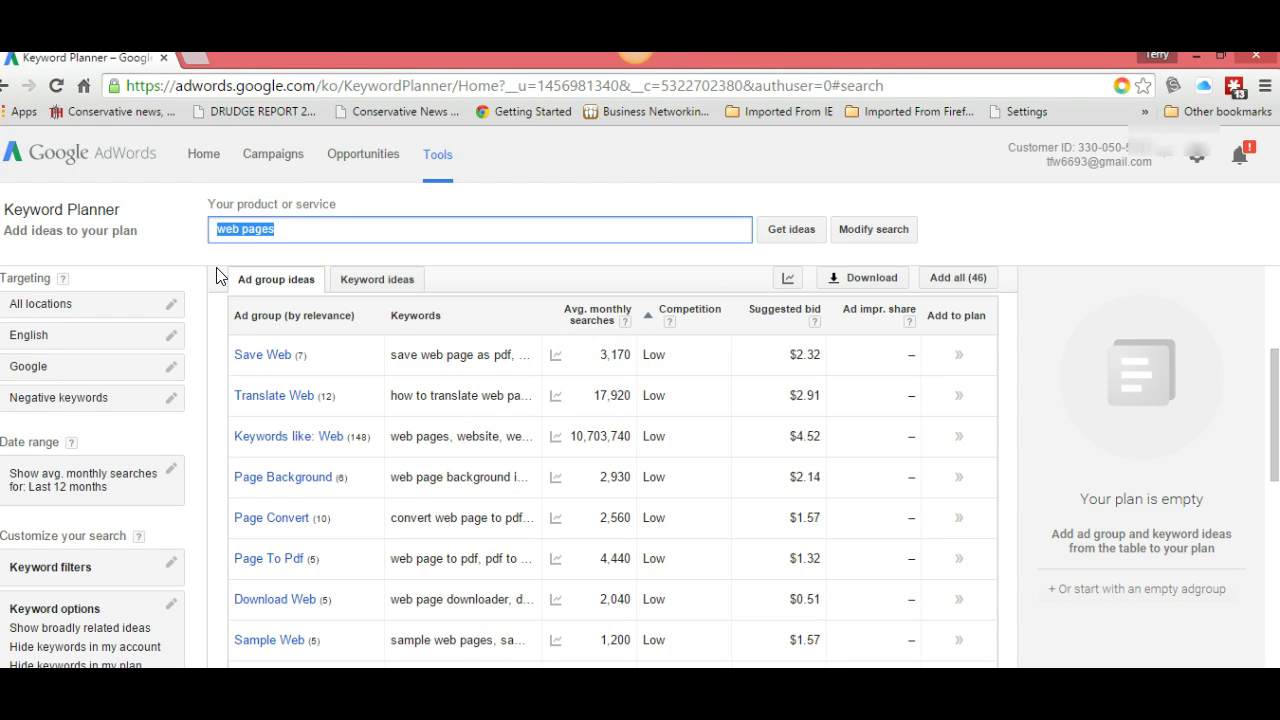
pyautogui.write('html')
pyautogui.press('Return')
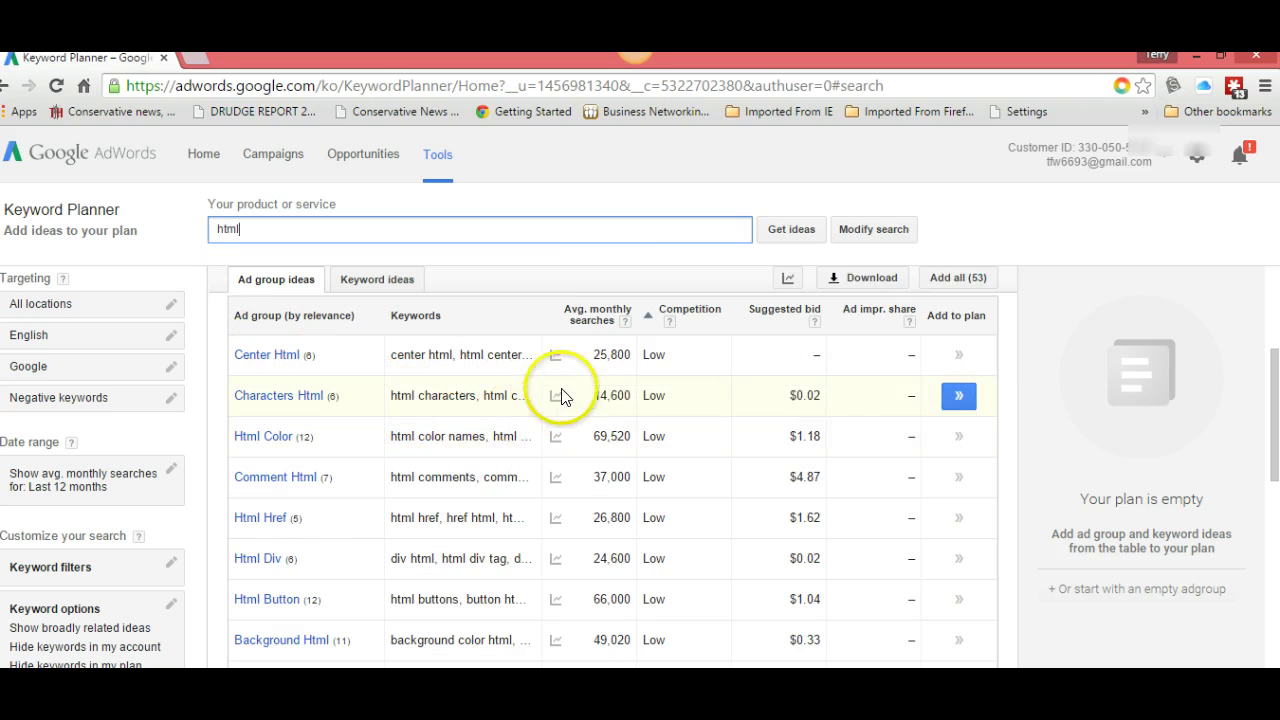
pyautogui.moveTo(560, 392)
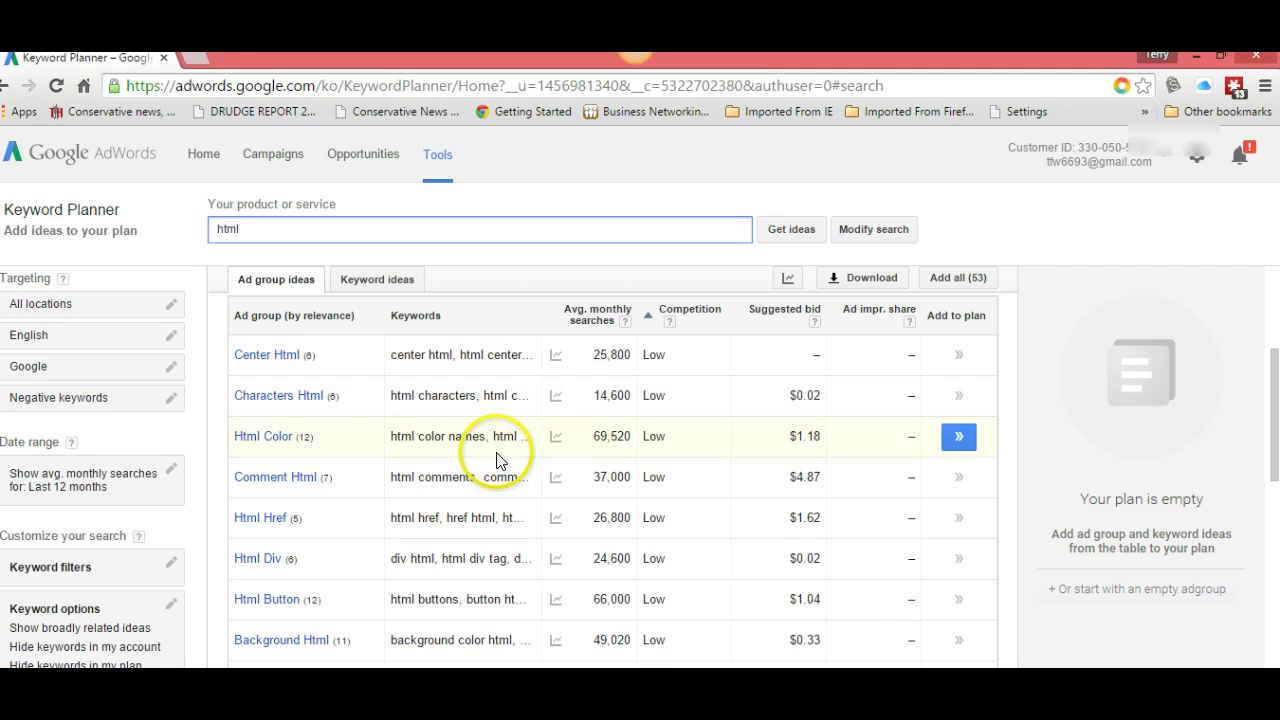
pyautogui.scroll(-2, 503, 462)
pyautogui.scroll(-5, 503, 462)
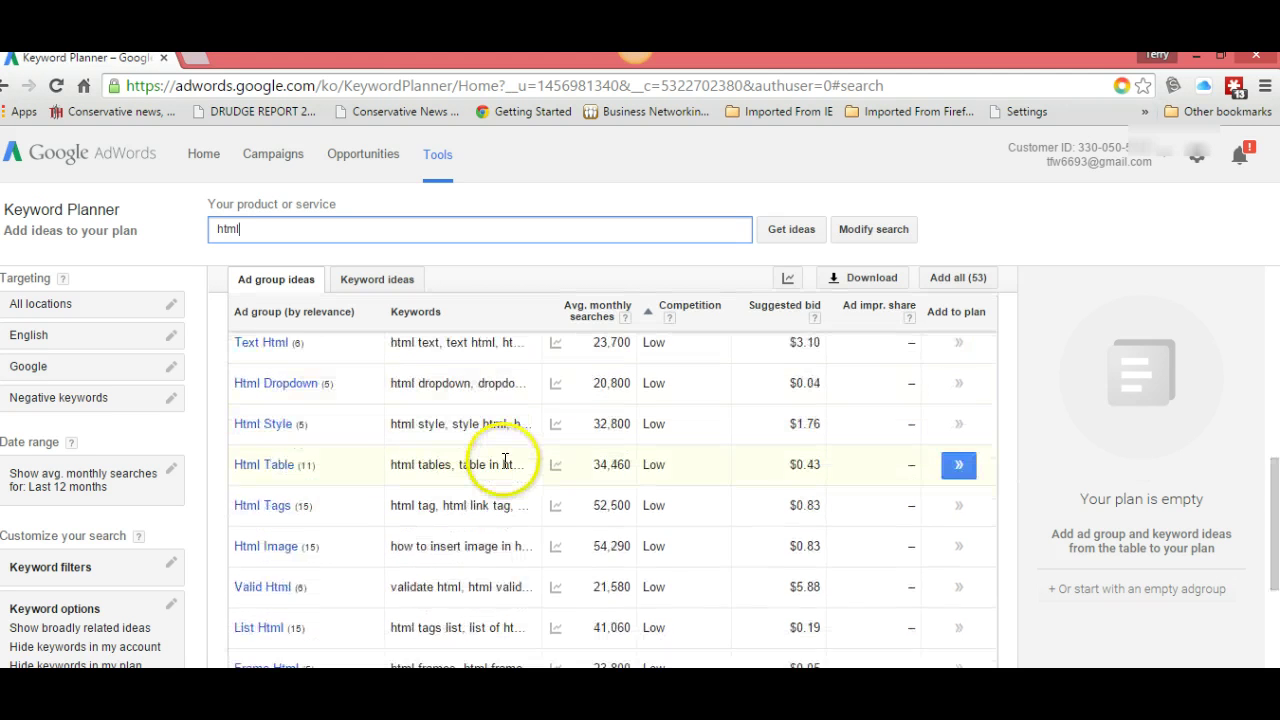
pyautogui.scroll(10, 505, 468)
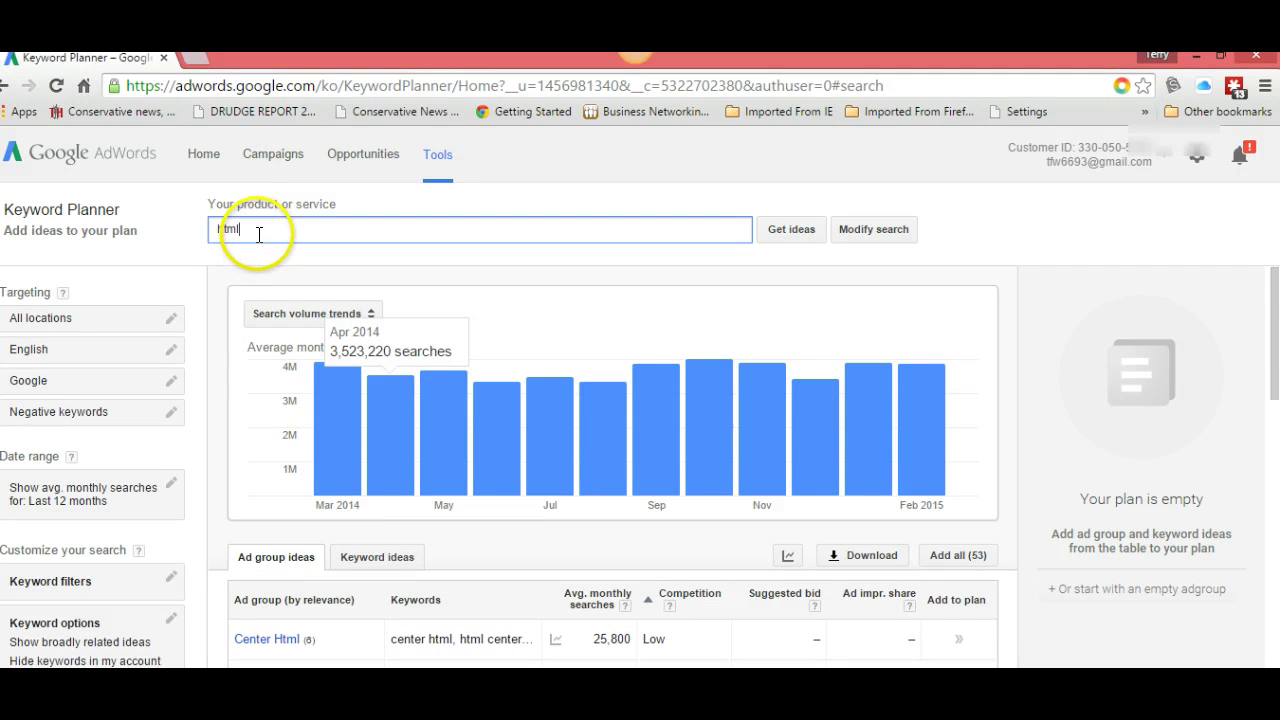
# Step: Replace the seed term with 'blogging' and browse low-competition ideas like Blog Name and Style Blog
pyautogui.moveTo(238, 228); pyautogui.dragTo(176, 236)
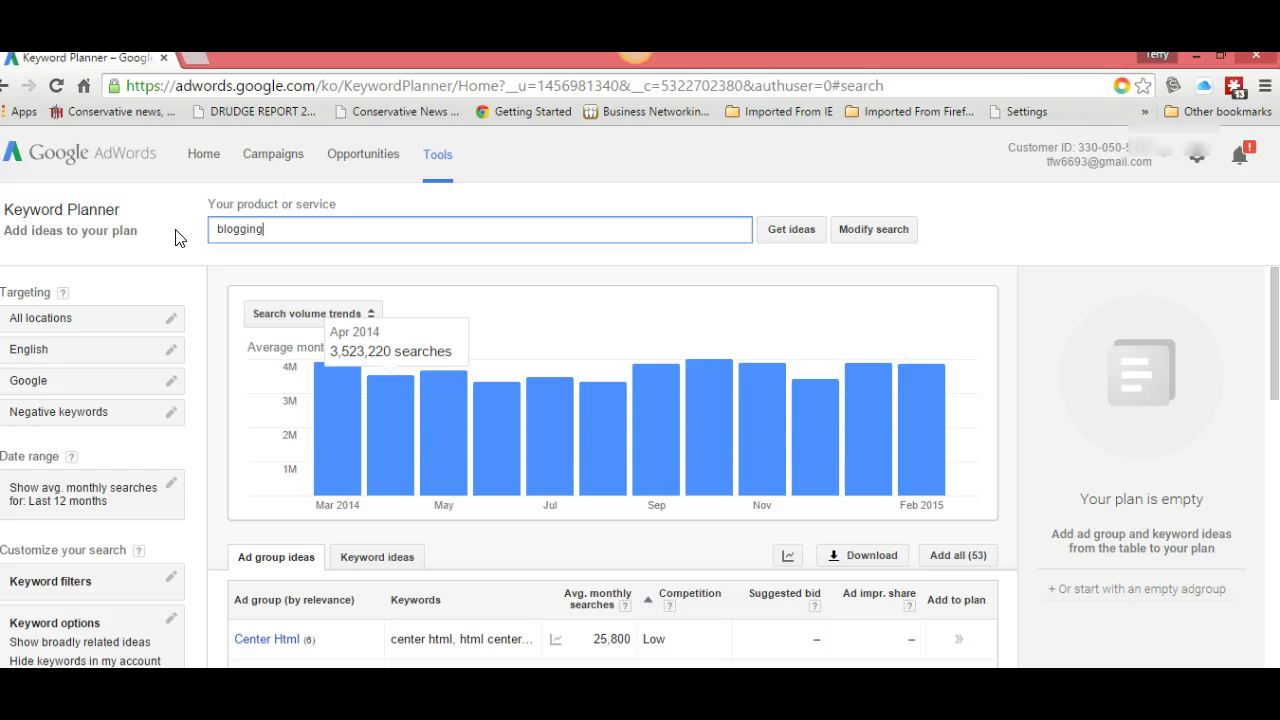
pyautogui.press('Return')
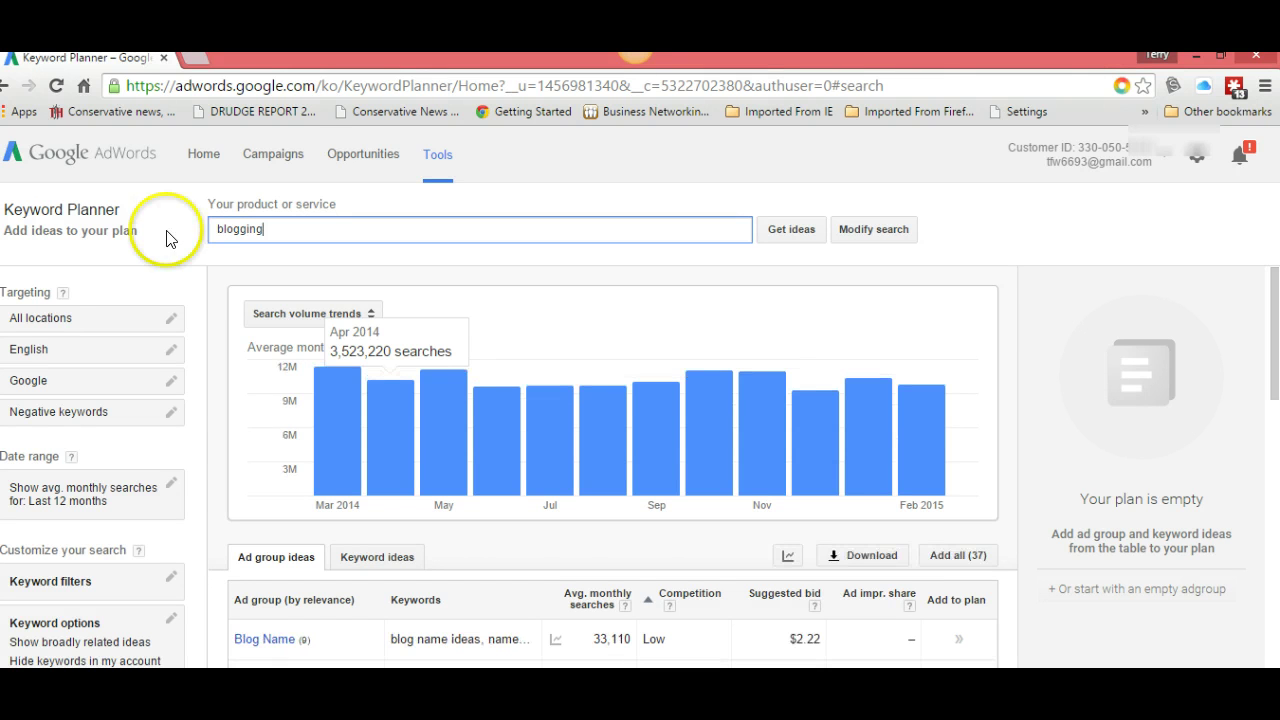
pyautogui.scroll(-4, 305, 385)
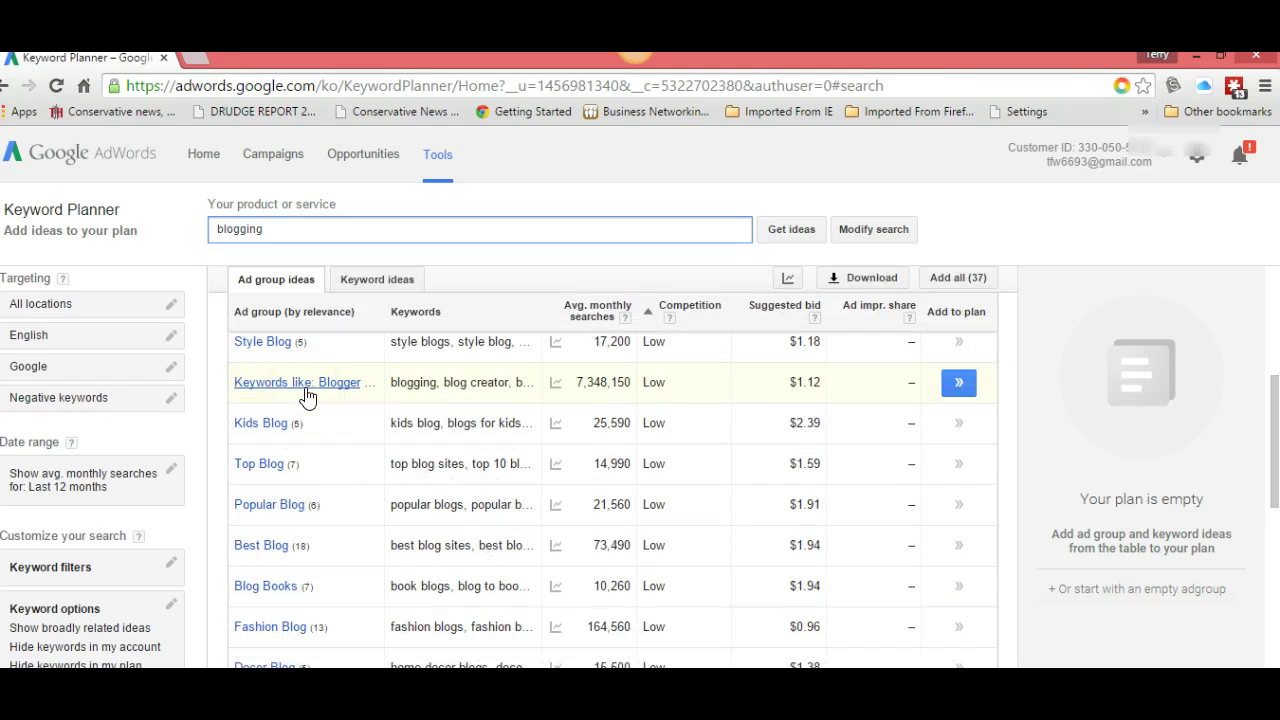
pyautogui.scroll(2, 307, 398)
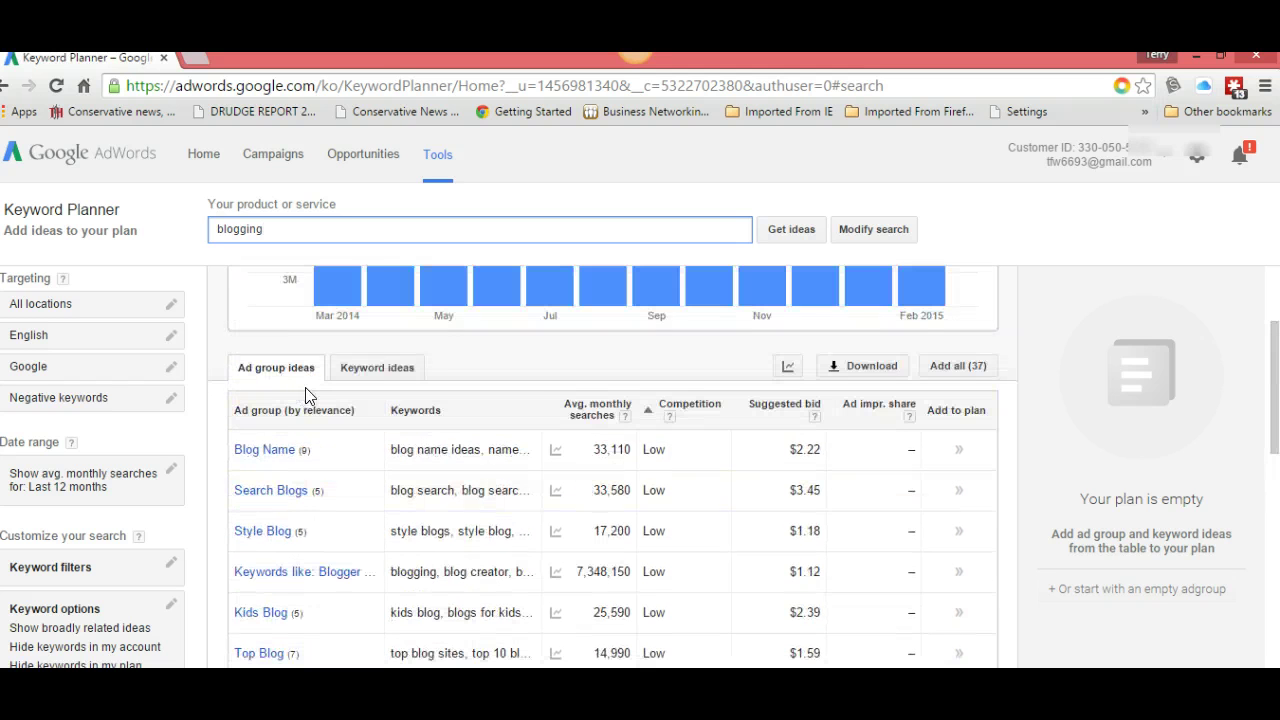
pyautogui.scroll(-3, 308, 400)
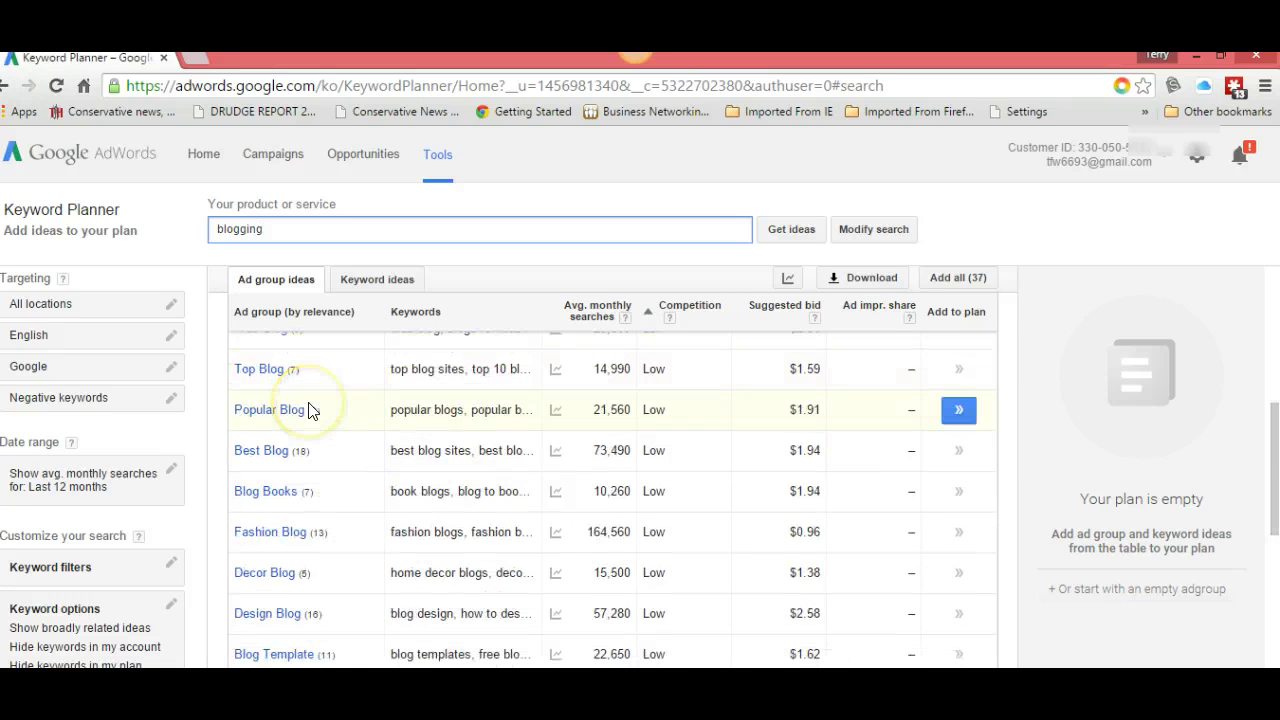
pyautogui.scroll(-2, 309, 415)
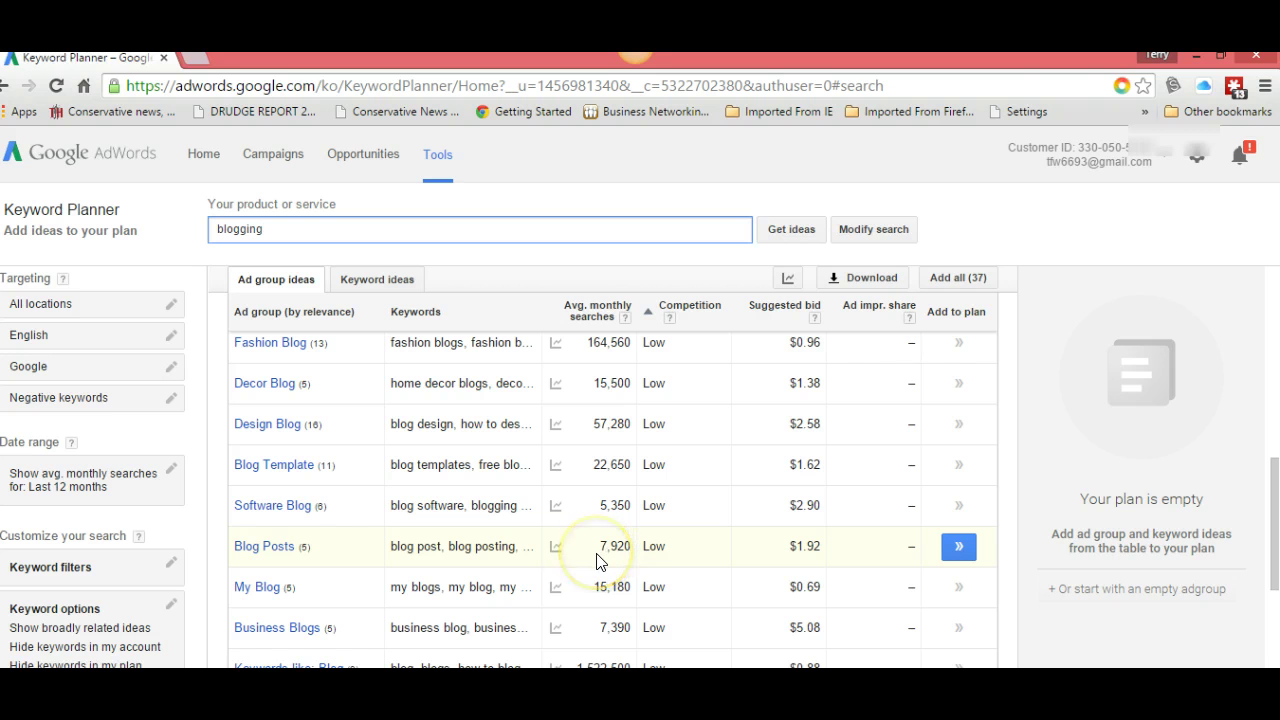
pyautogui.scroll(-3, 597, 561)
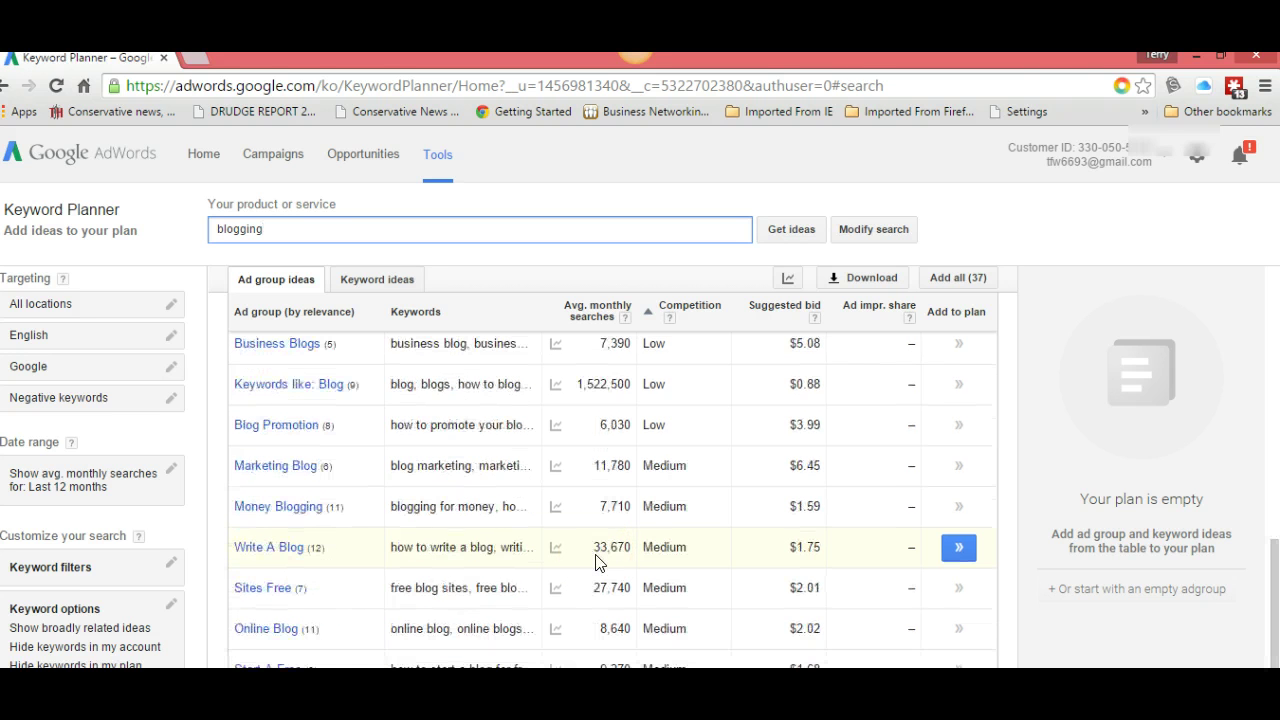
pyautogui.scroll(1, 597, 561)
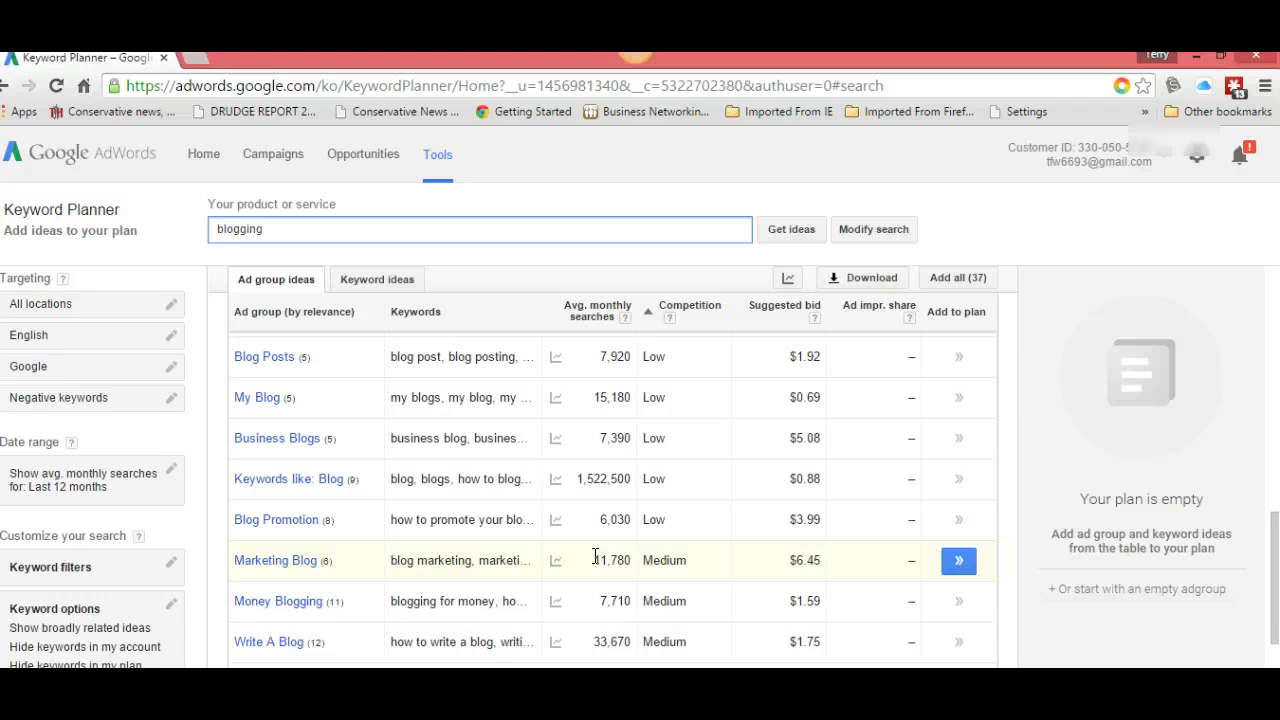
pyautogui.scroll(10, 597, 558)
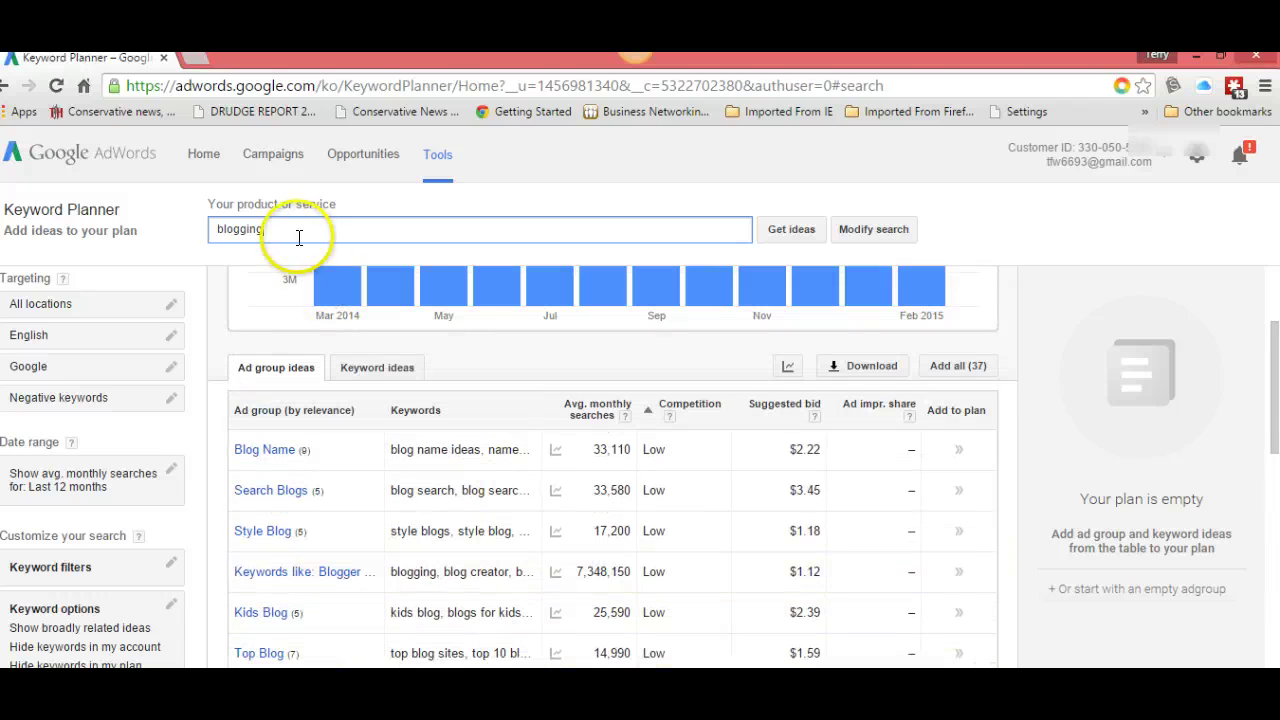
pyautogui.moveTo(288, 230); pyautogui.dragTo(188, 222)
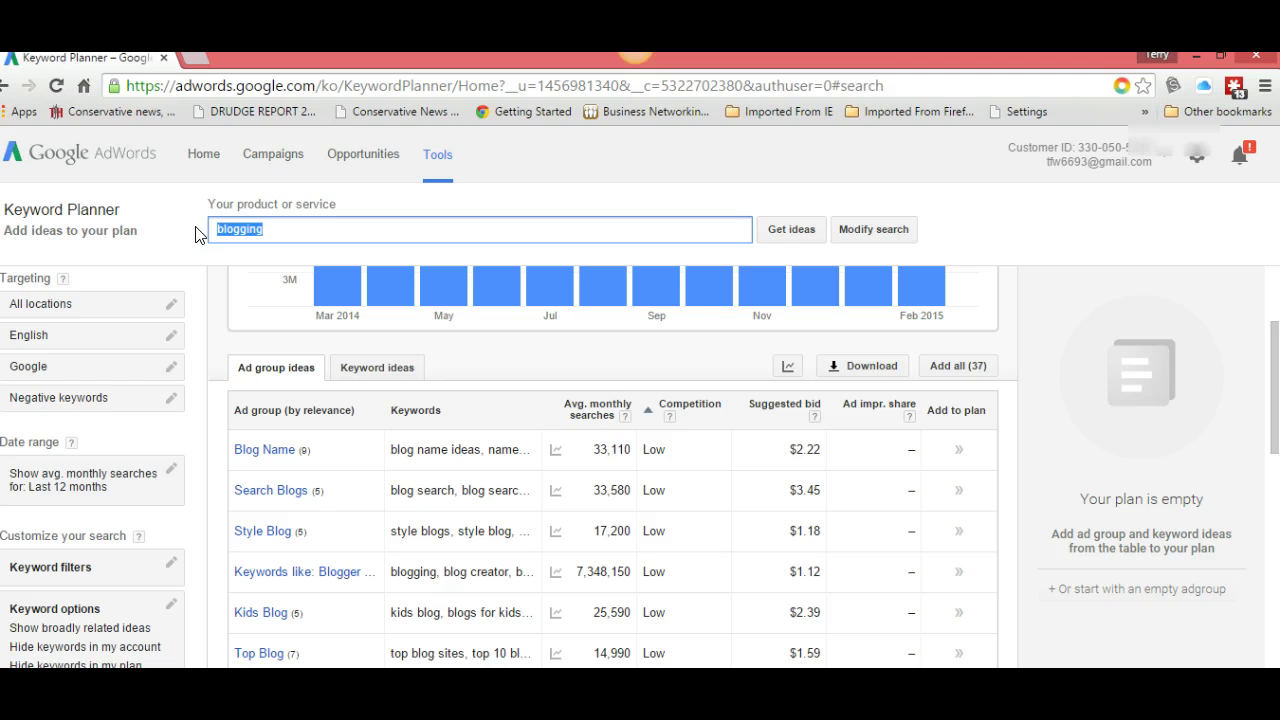
# Step: Search ideas for 'traffic exchanges' and browse groups like Autosurf, Traffic Exchange and Traffic Rank
pyautogui.write('traffic exchanges')
pyautogui.press('Return')
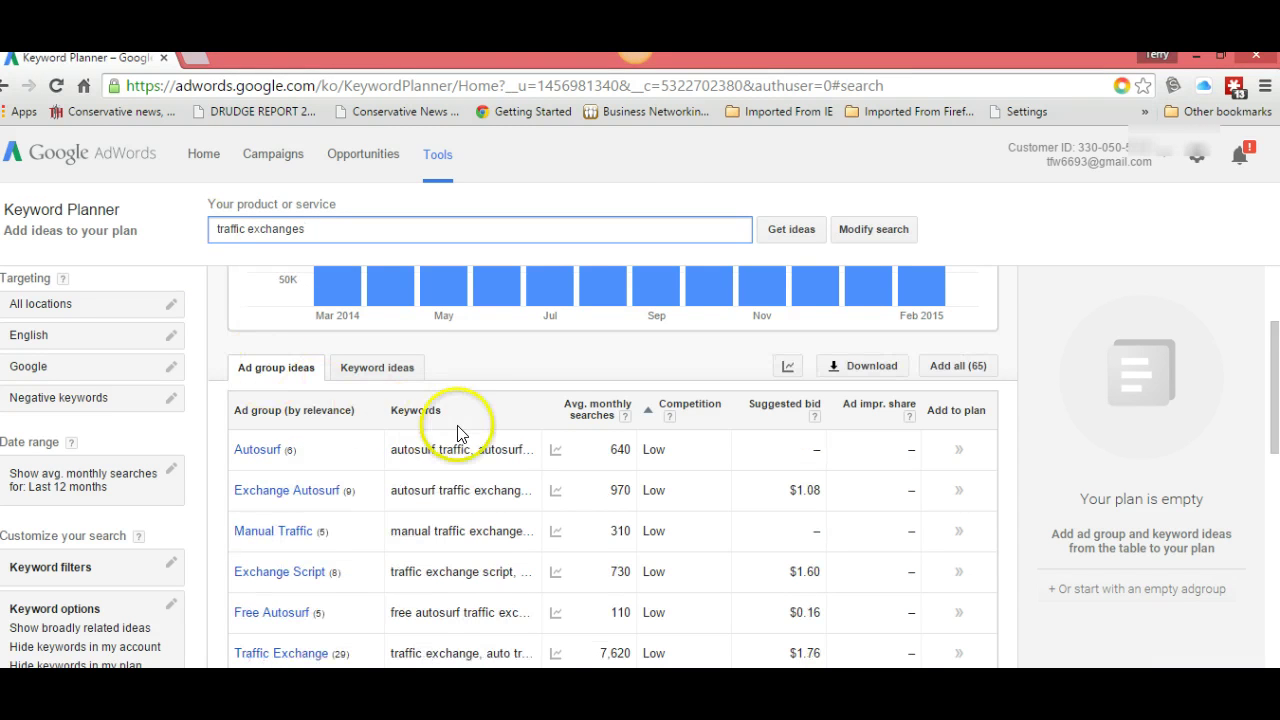
pyautogui.scroll(-1, 462, 435)
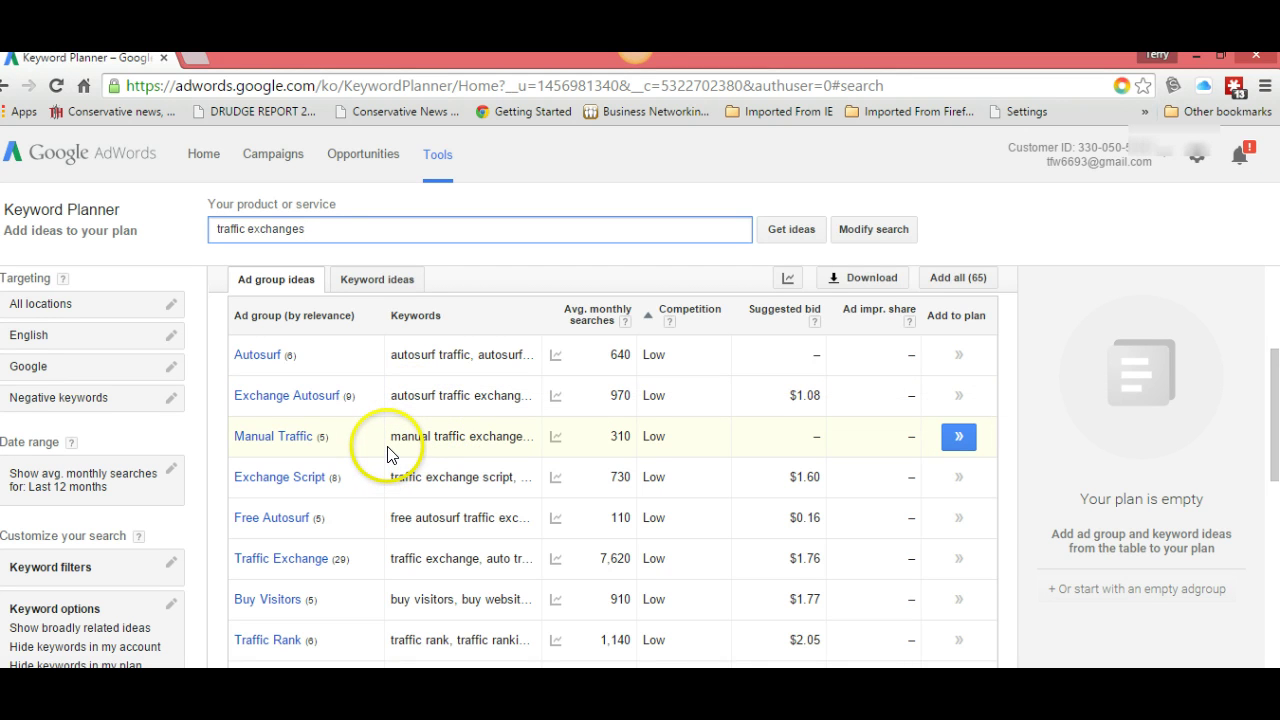
pyautogui.scroll(1, 388, 452)
pyautogui.scroll(-1, 390, 448)
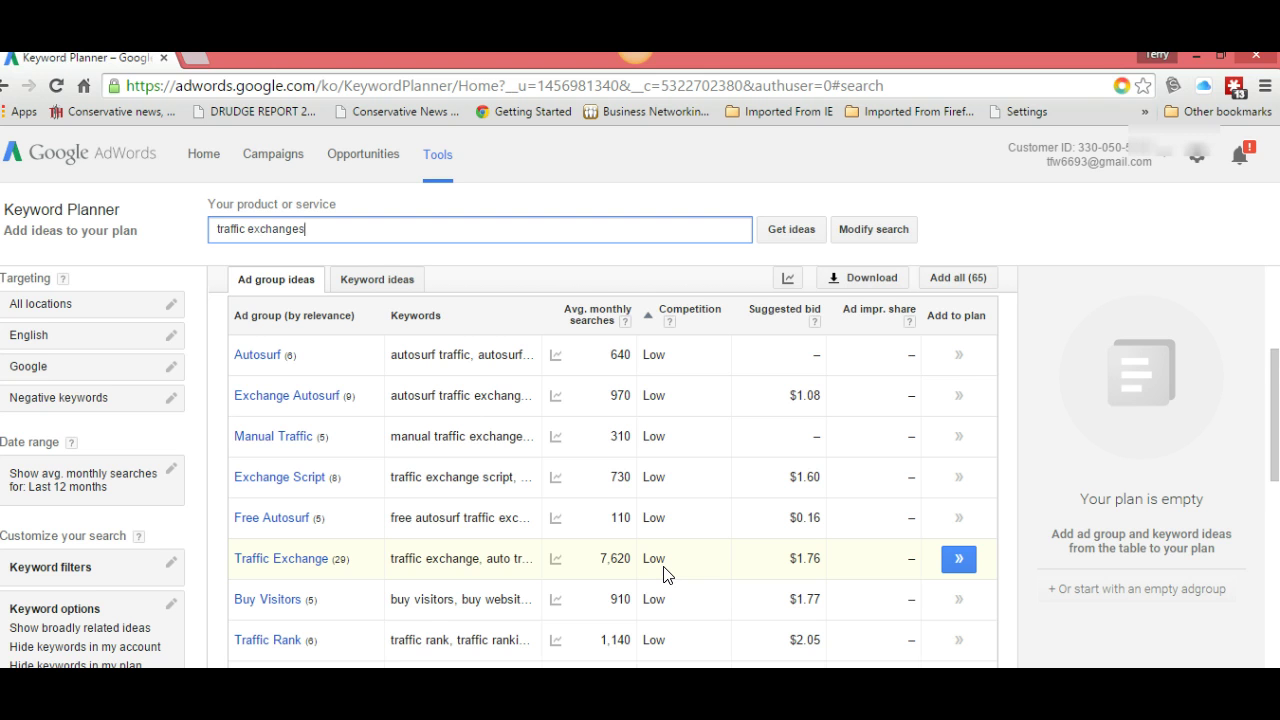
pyautogui.scroll(-2, 665, 575)
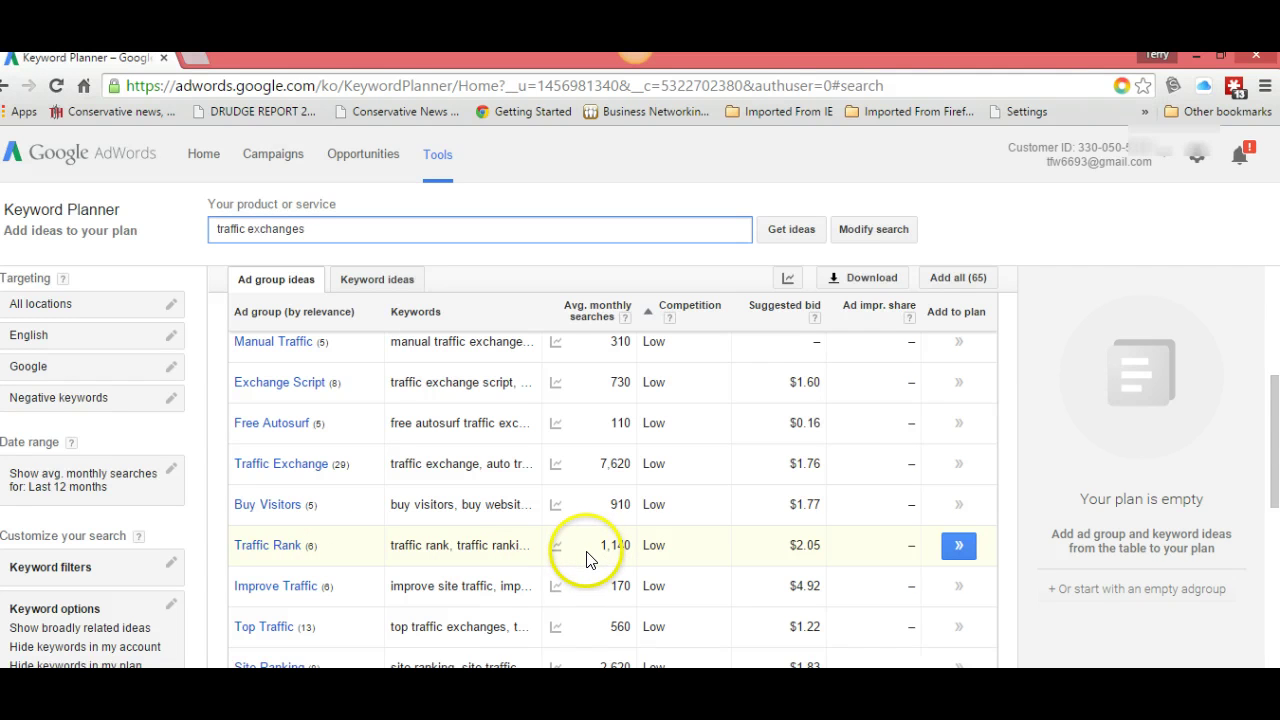
pyautogui.scroll(-2, 588, 560)
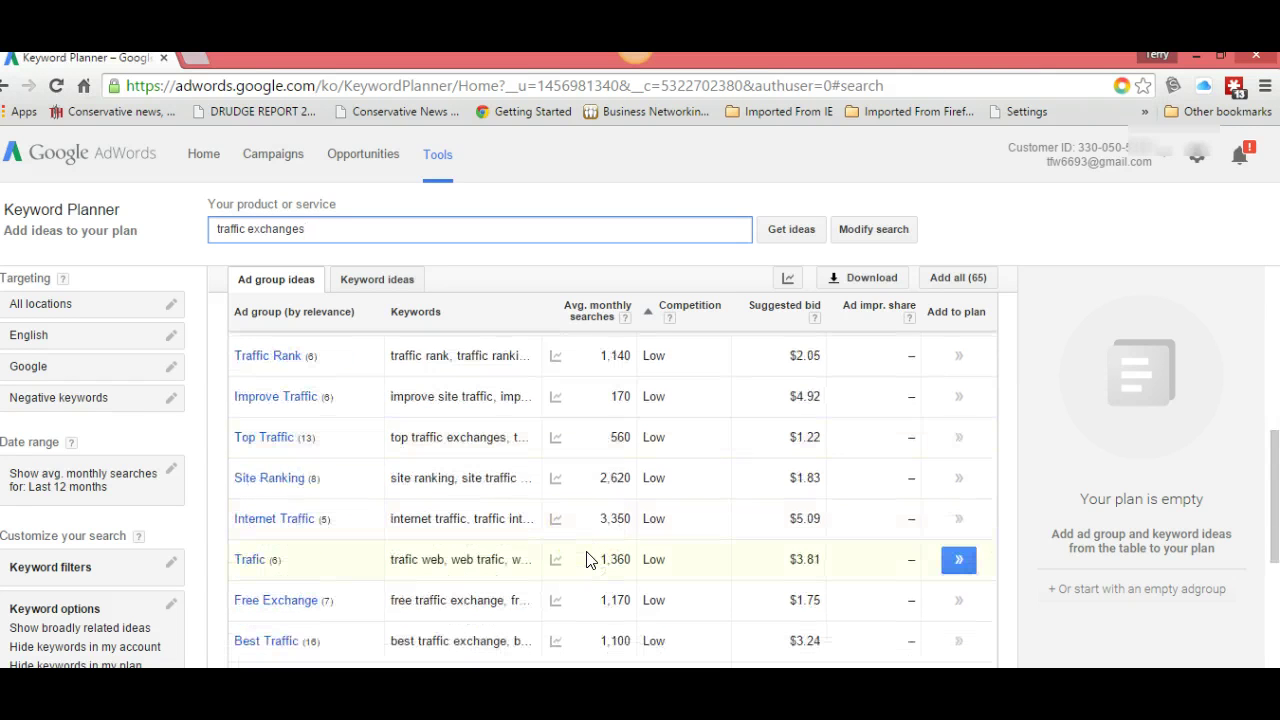
pyautogui.scroll(3, 540, 470)
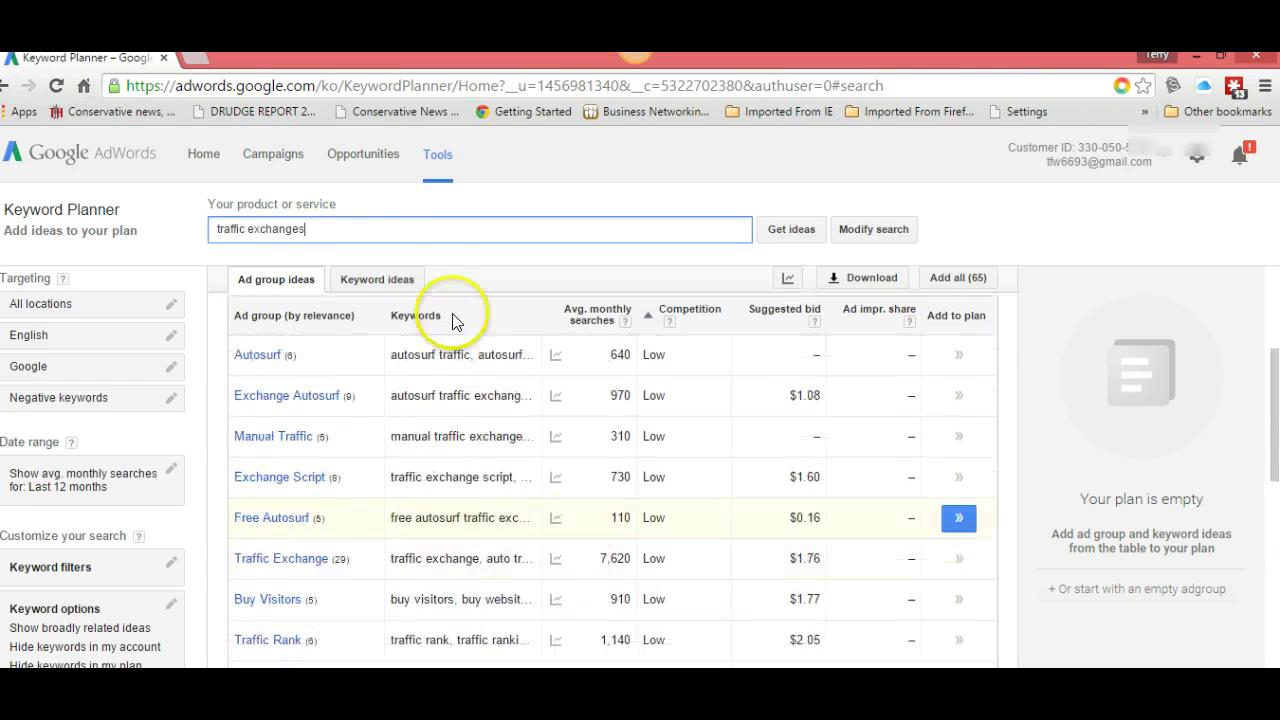
# Step: Replace the seed term with 'make money online' and review its 53 ad group ideas
pyautogui.click(283, 228)
pyautogui.moveTo(283, 228); pyautogui.dragTo(181, 222)
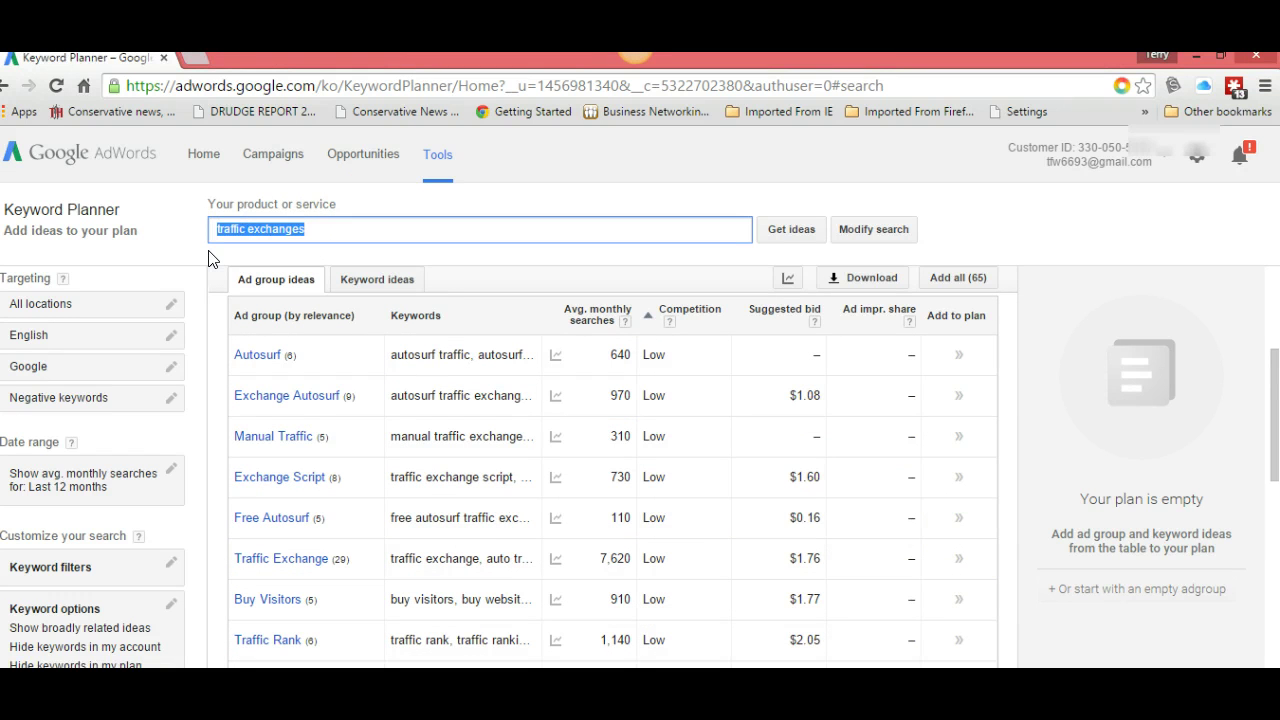
pyautogui.write('make money online')
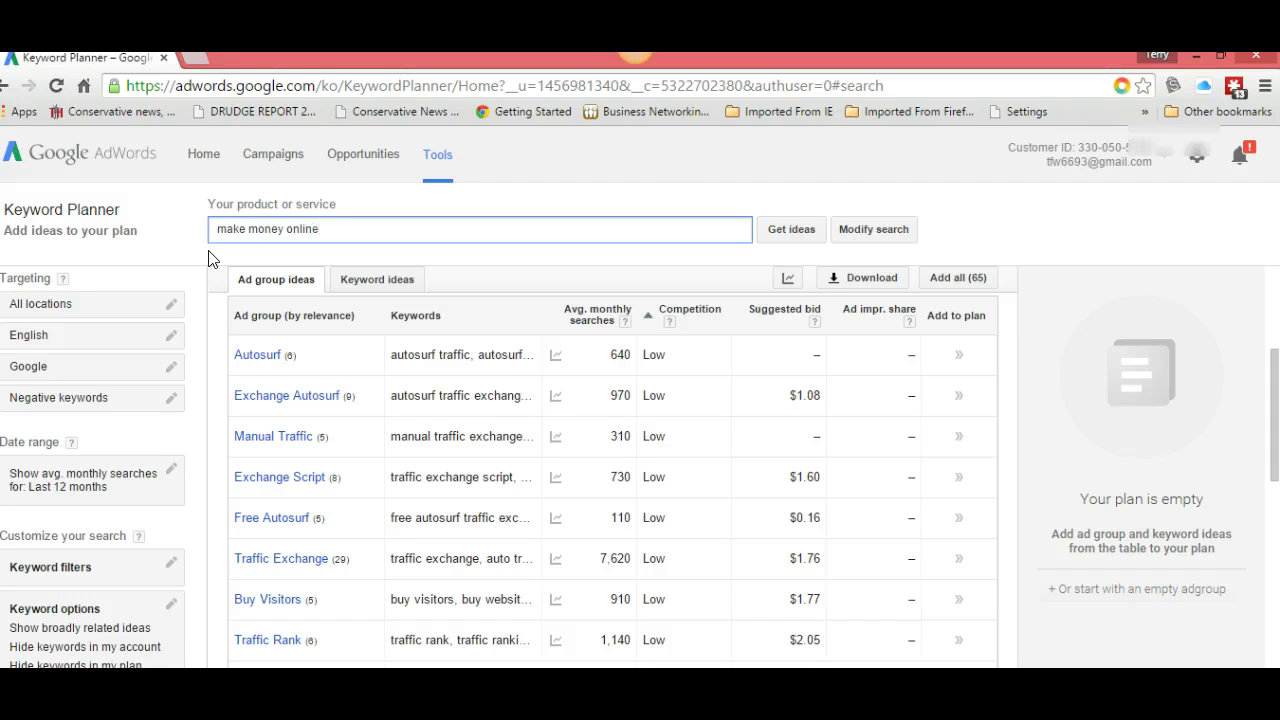
pyautogui.press('Return')
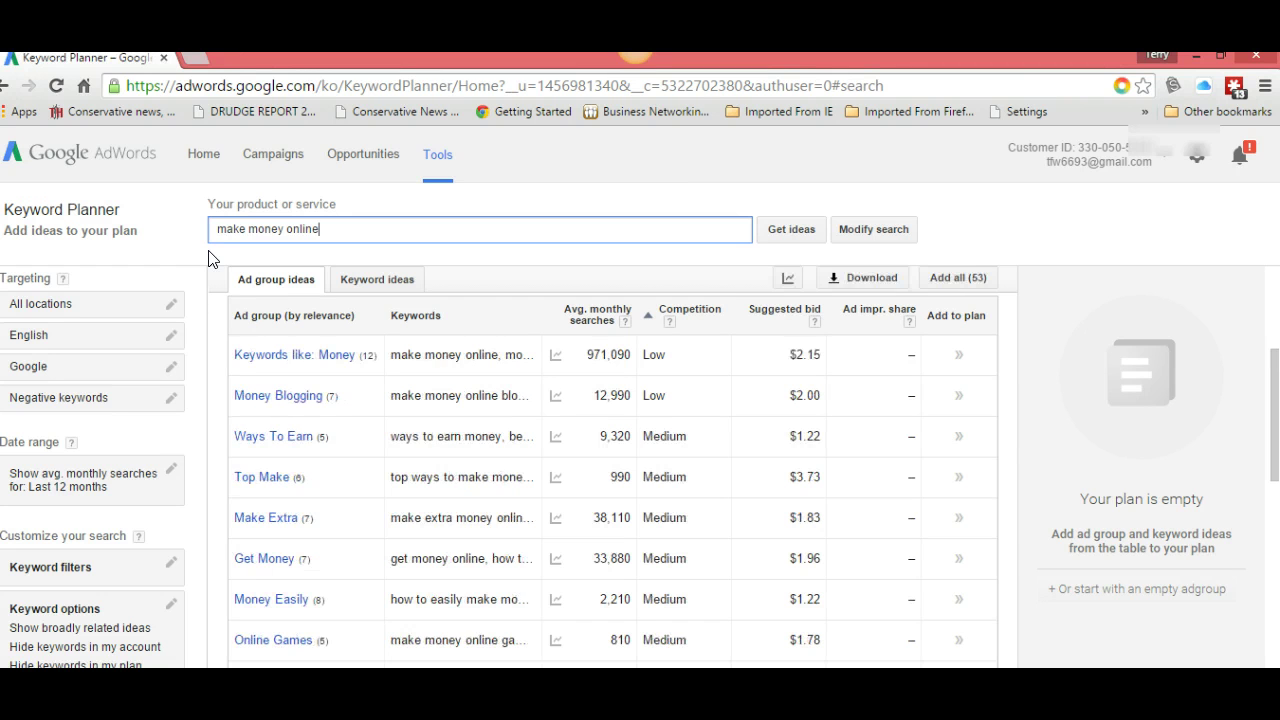
pyautogui.click(198, 327)
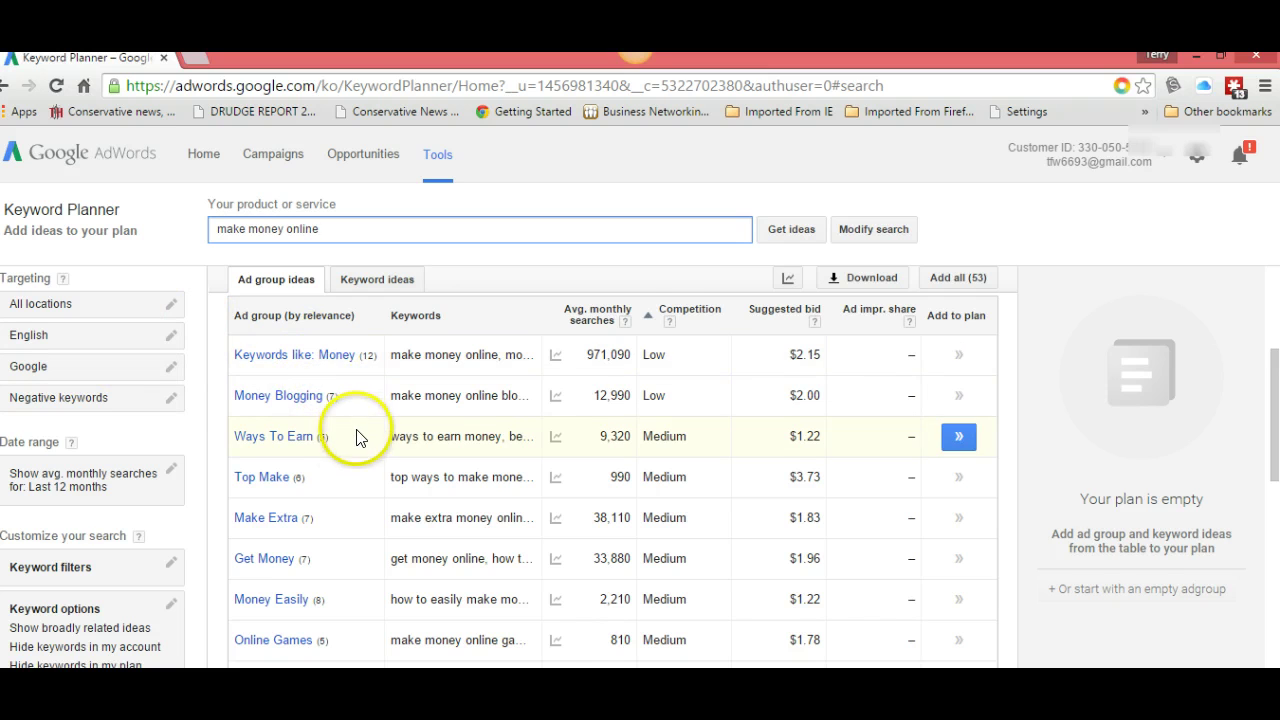
pyautogui.scroll(-1, 340, 445)
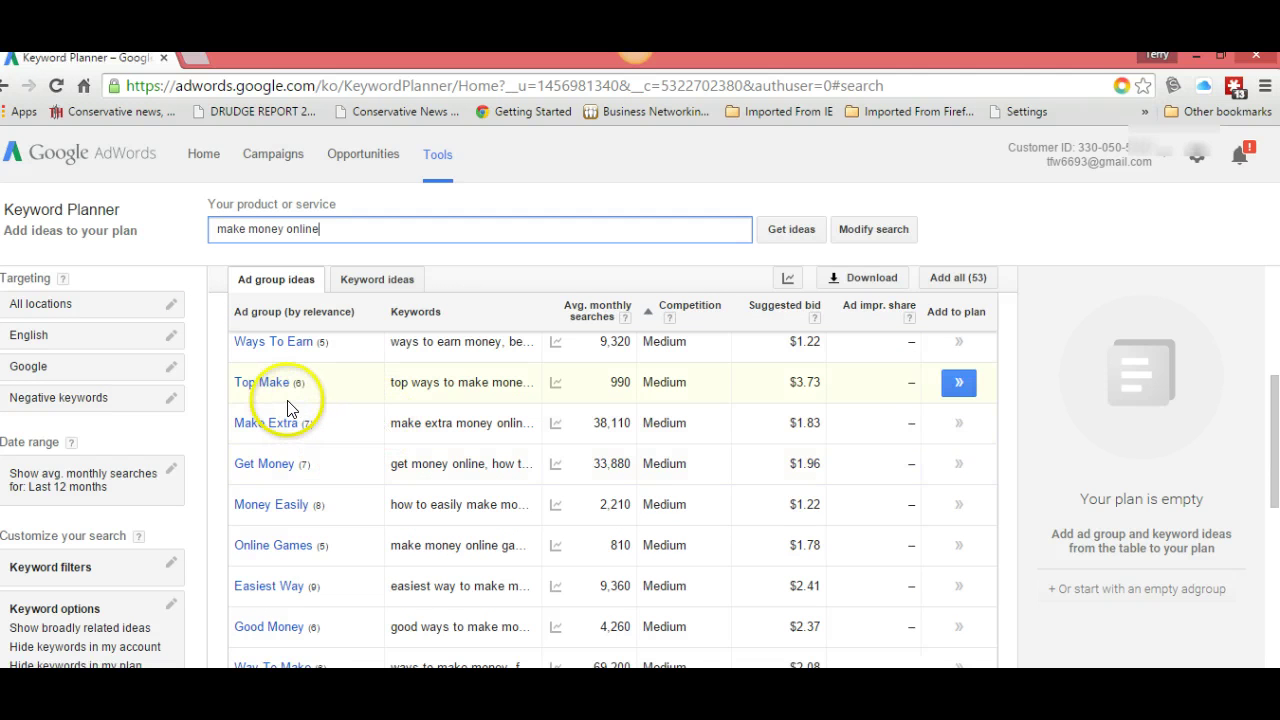
pyautogui.moveTo(550, 378)
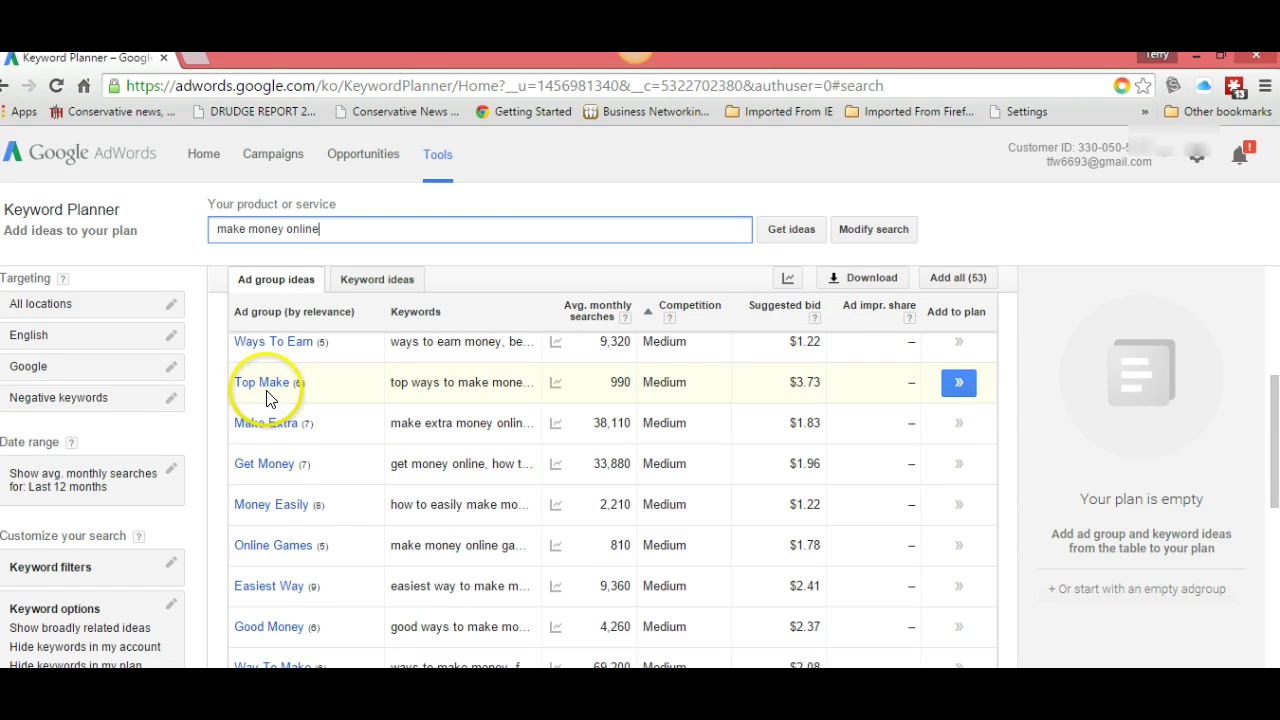
pyautogui.scroll(-1, 322, 508)
pyautogui.scroll(-3, 322, 510)
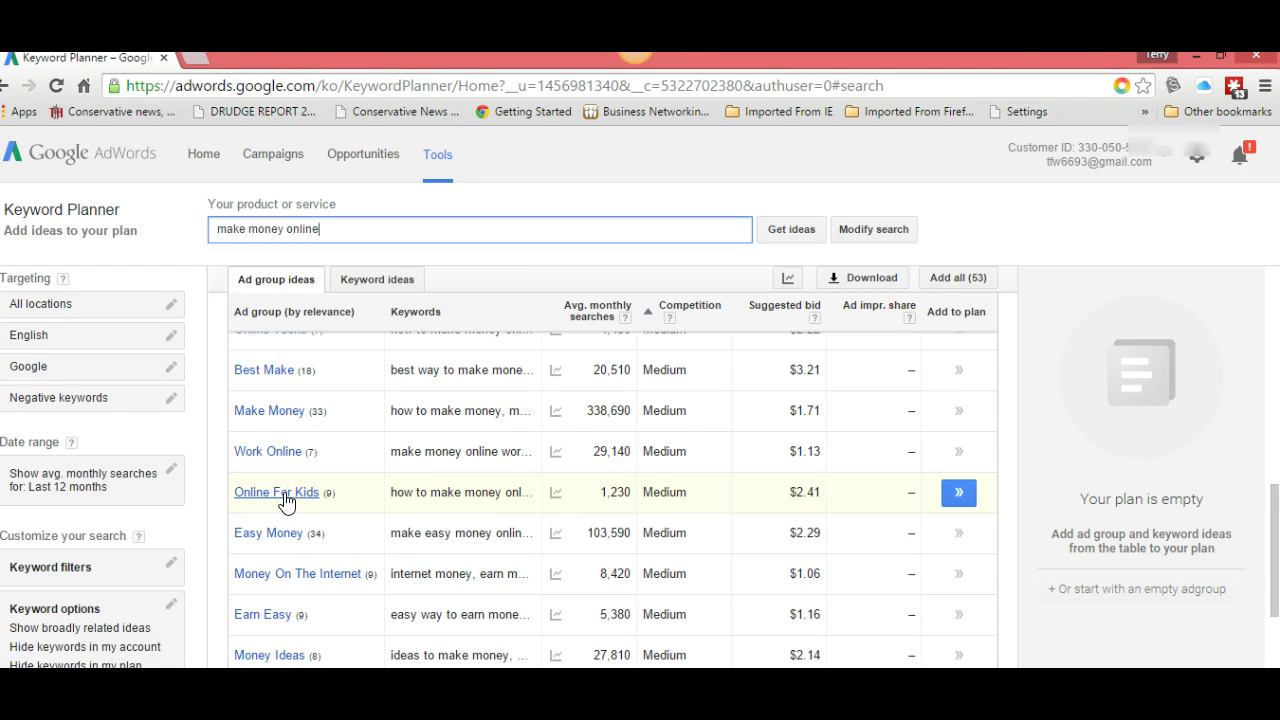
# Step: Open the Online For Kids ad group and scroll through its keywords and competition levels
pyautogui.click(284, 497)
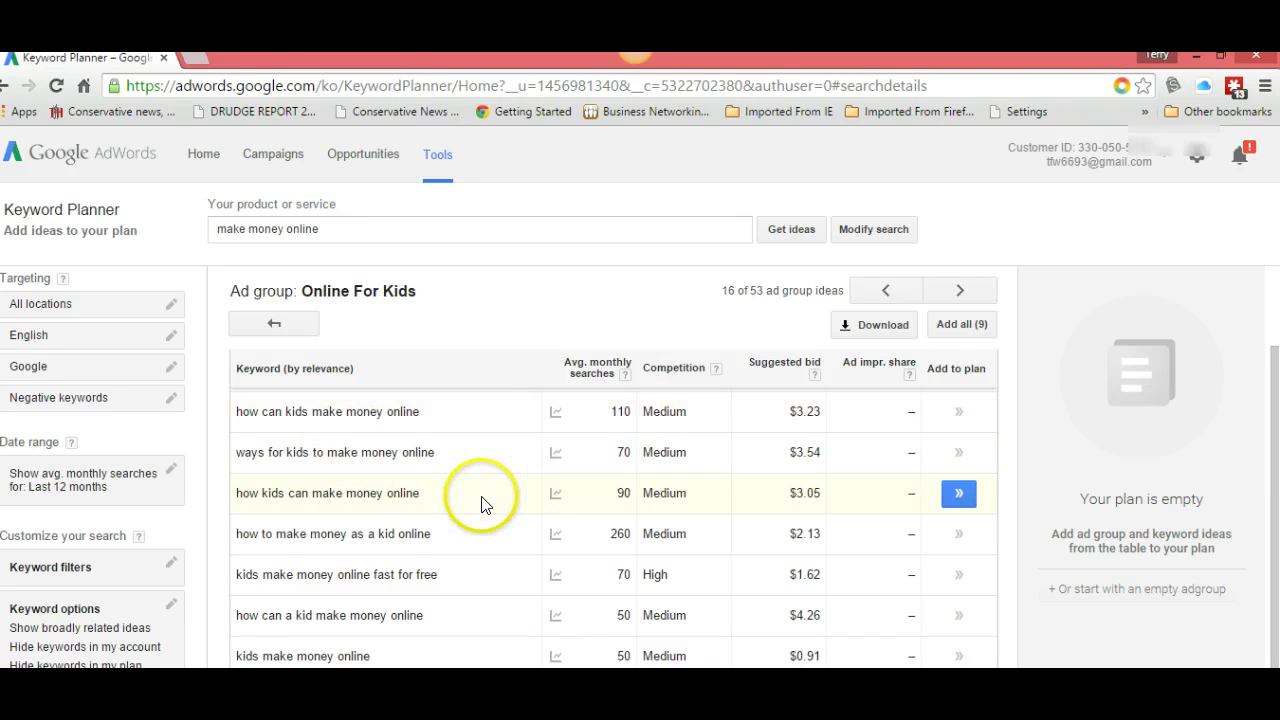
pyautogui.scroll(1, 455, 510)
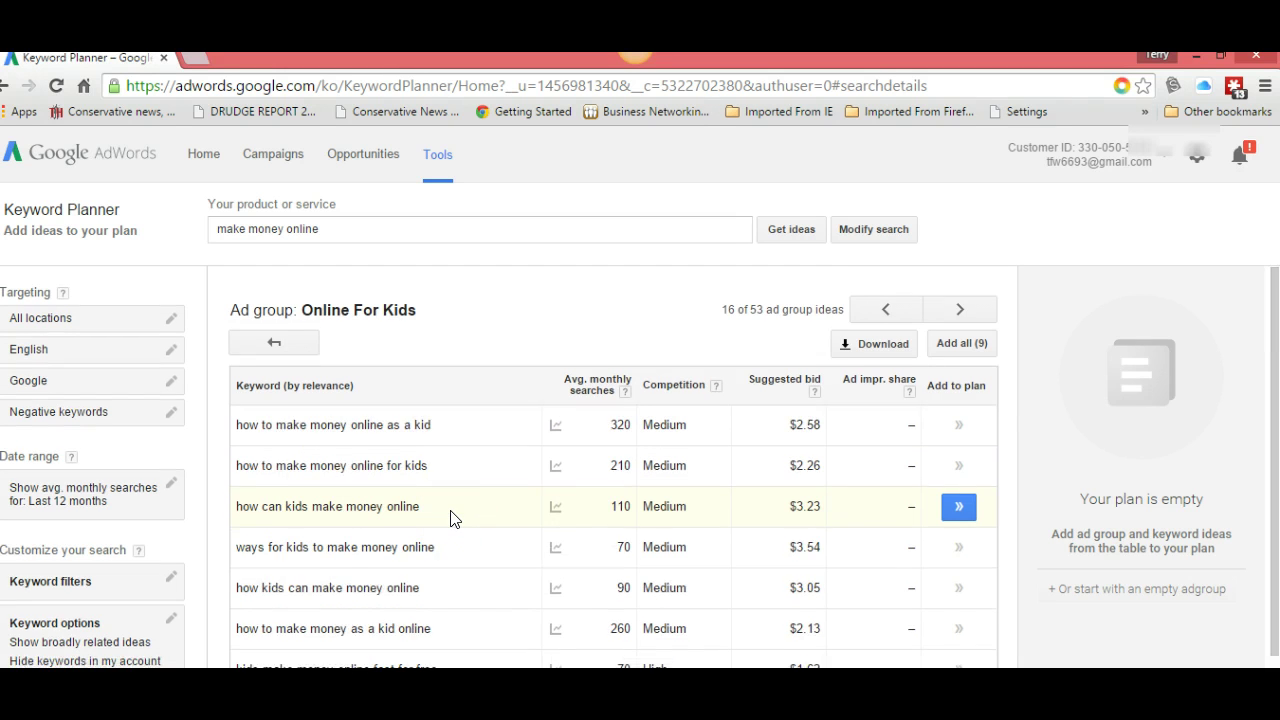
pyautogui.scroll(-1, 451, 518)
pyautogui.moveTo(553, 577)
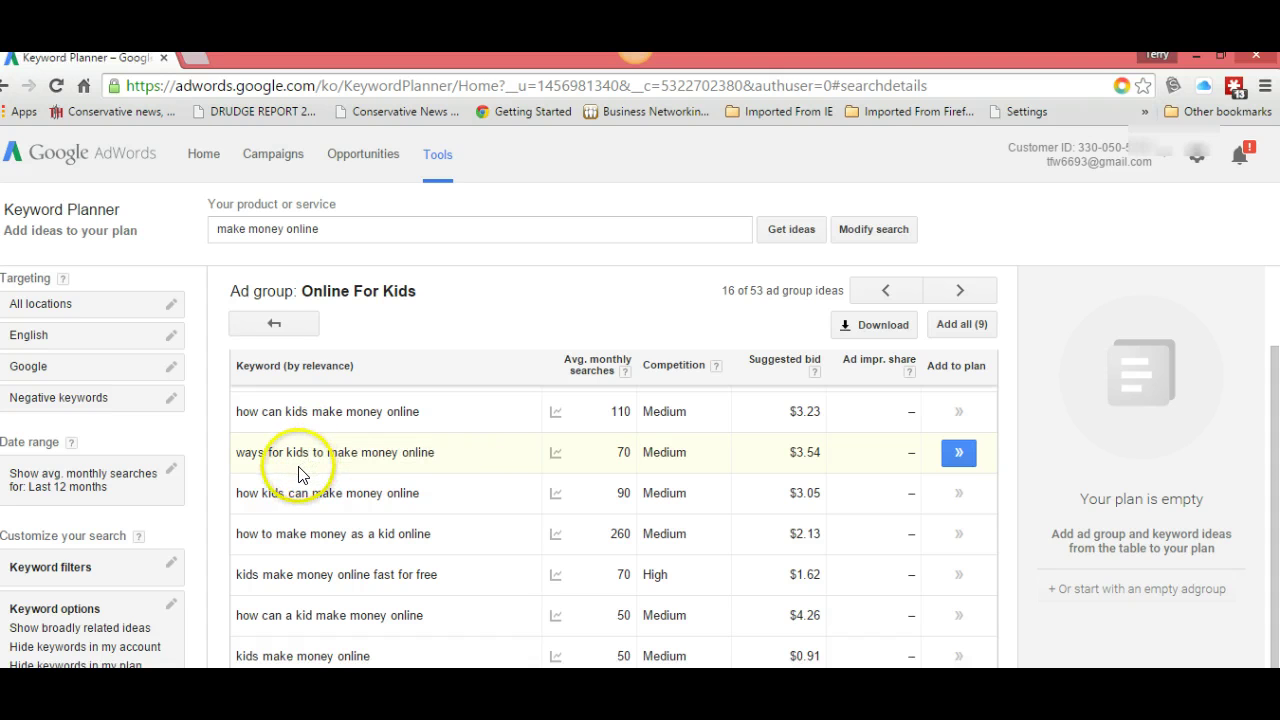
pyautogui.scroll(2, 295, 478)
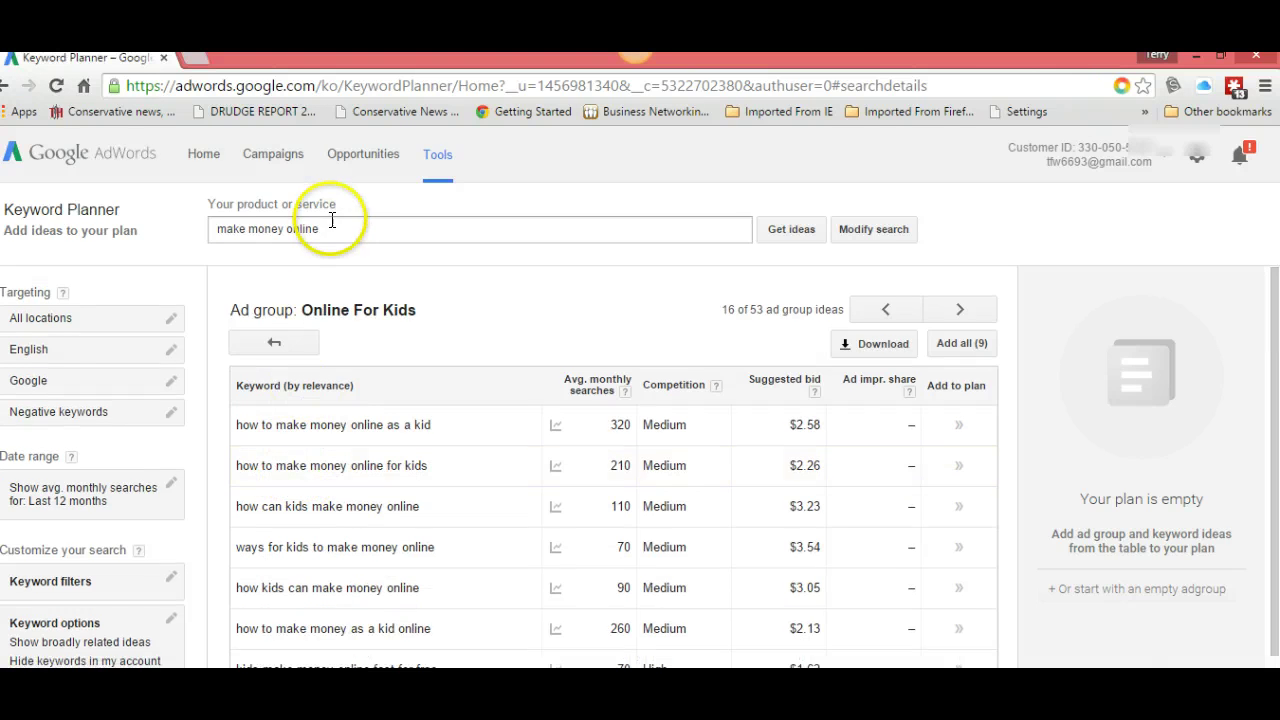
# Step: Run an ideas search for the seed term 'keyword' and scroll to its 49 ad groups
pyautogui.moveTo(329, 229); pyautogui.dragTo(182, 224)
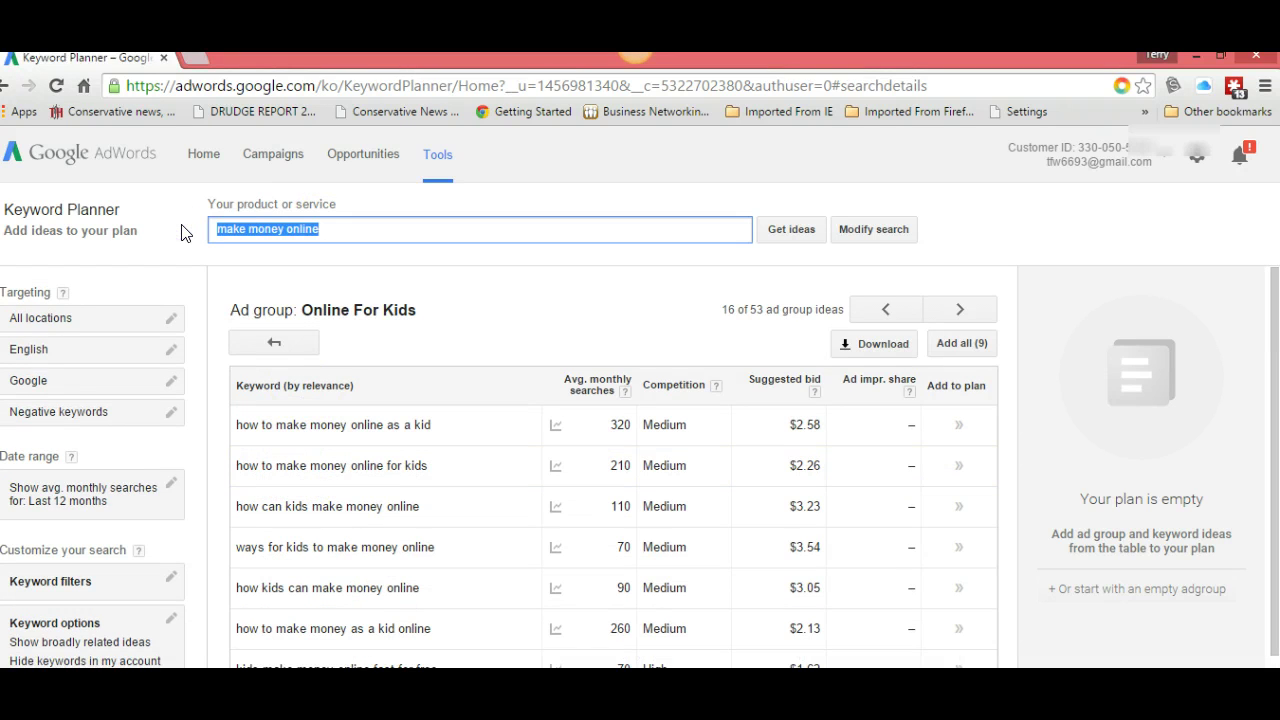
pyautogui.write('keywor')
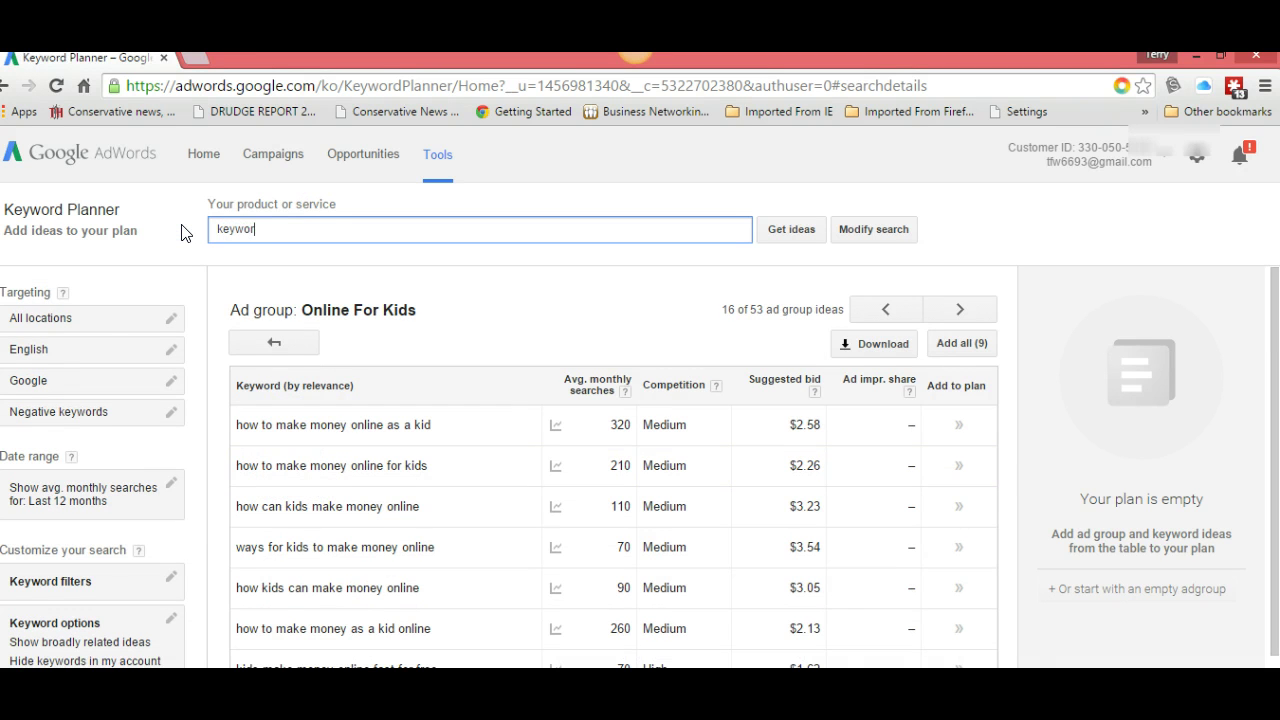
pyautogui.write('d')
pyautogui.press('Return')
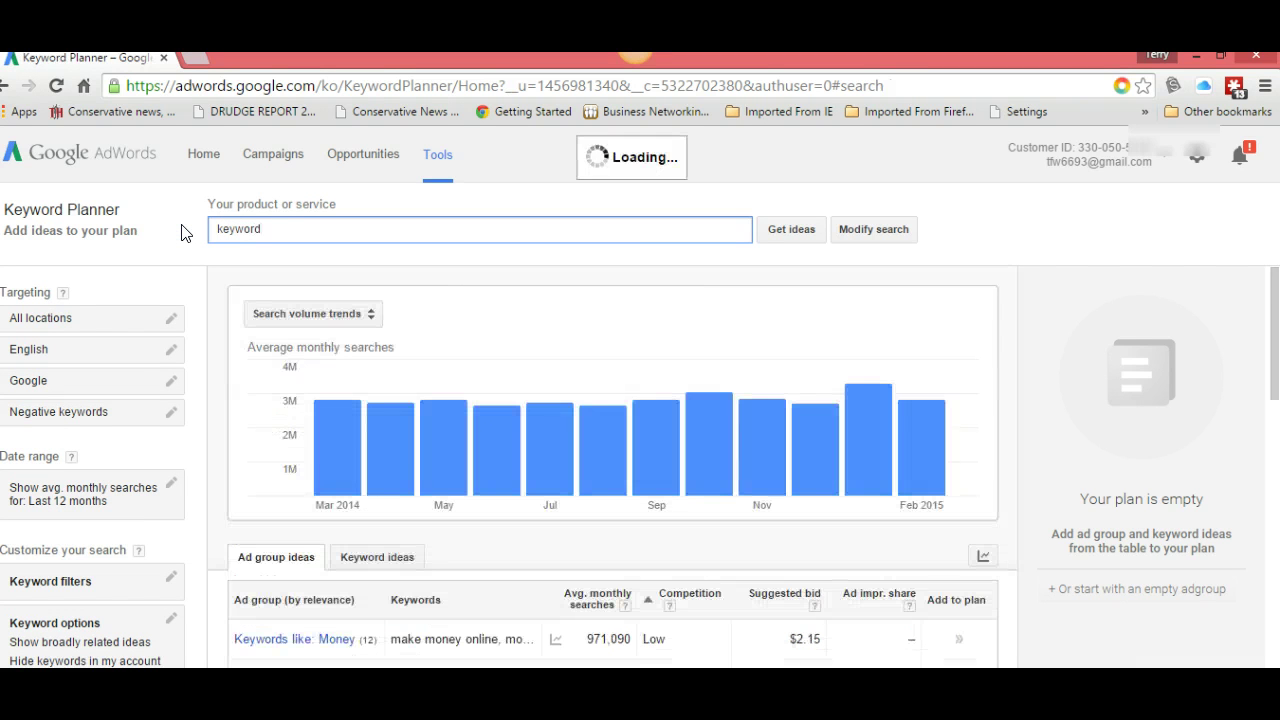
pyautogui.scroll(-3, 367, 362)
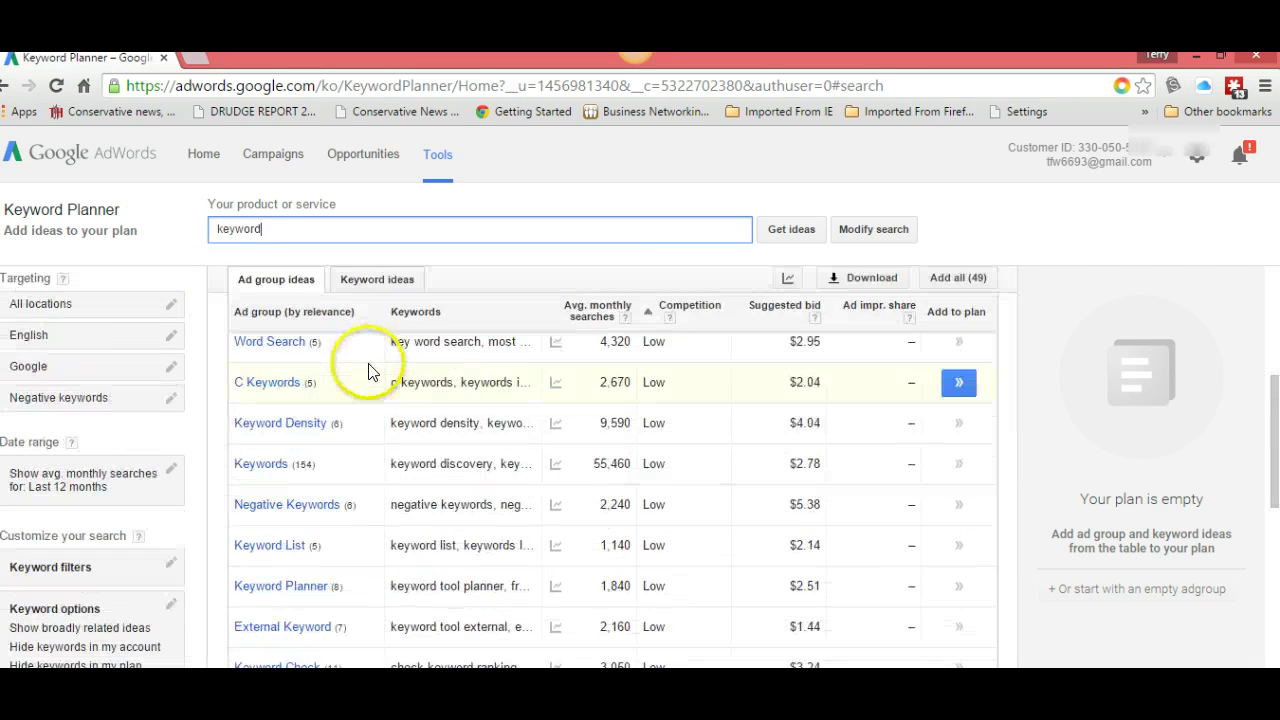
pyautogui.scroll(1, 368, 372)
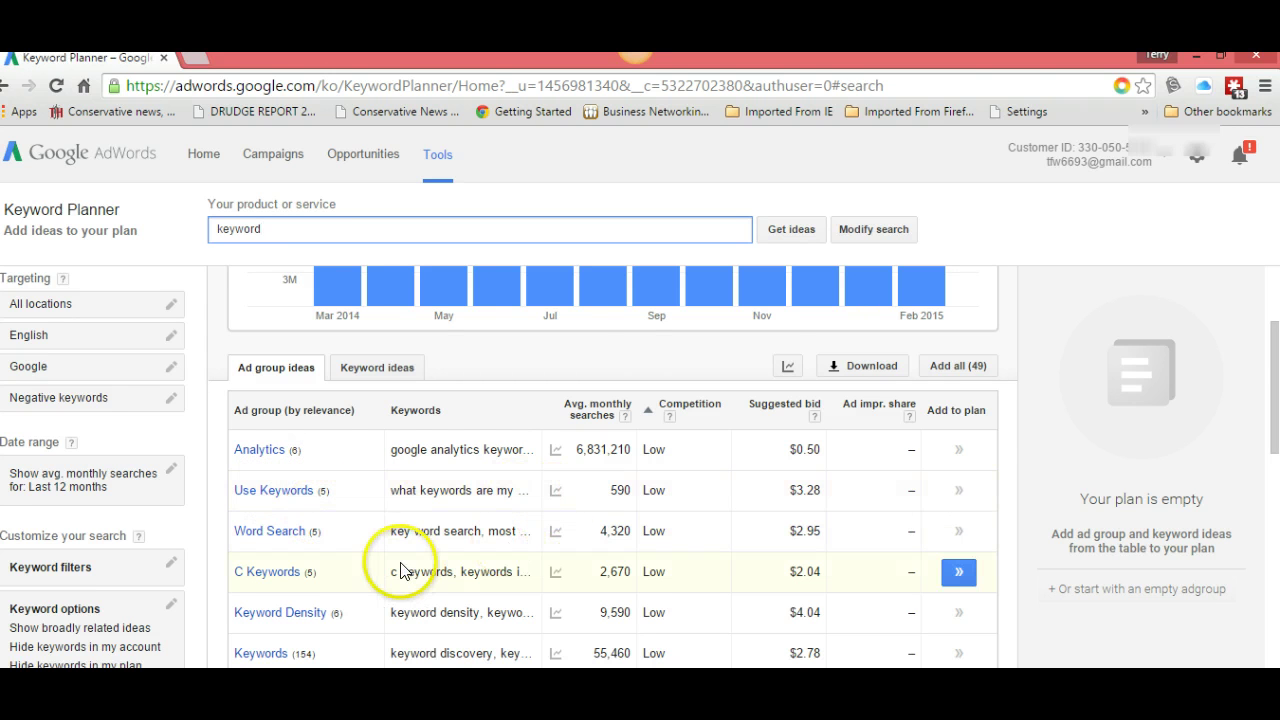
pyautogui.scroll(-2, 400, 570)
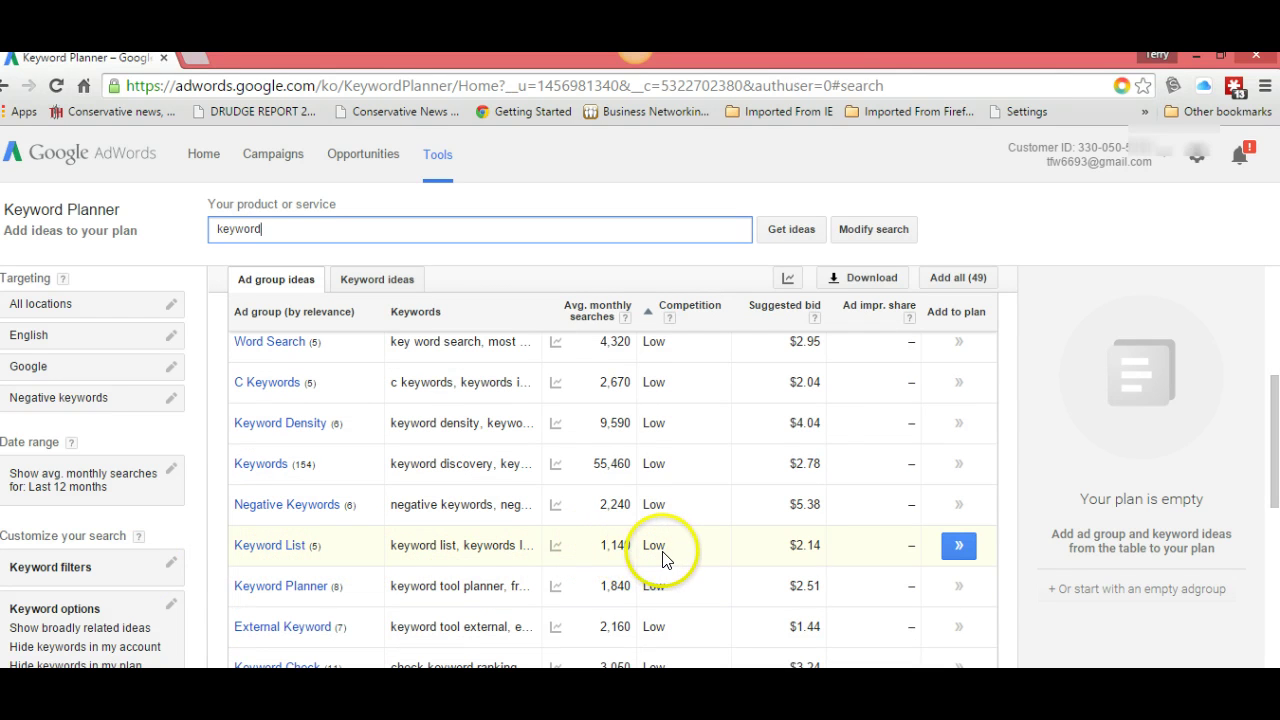
# Step: Open the Keyword List ad group and review its five keywords, including 'resume keywords list'
pyautogui.click(267, 548)
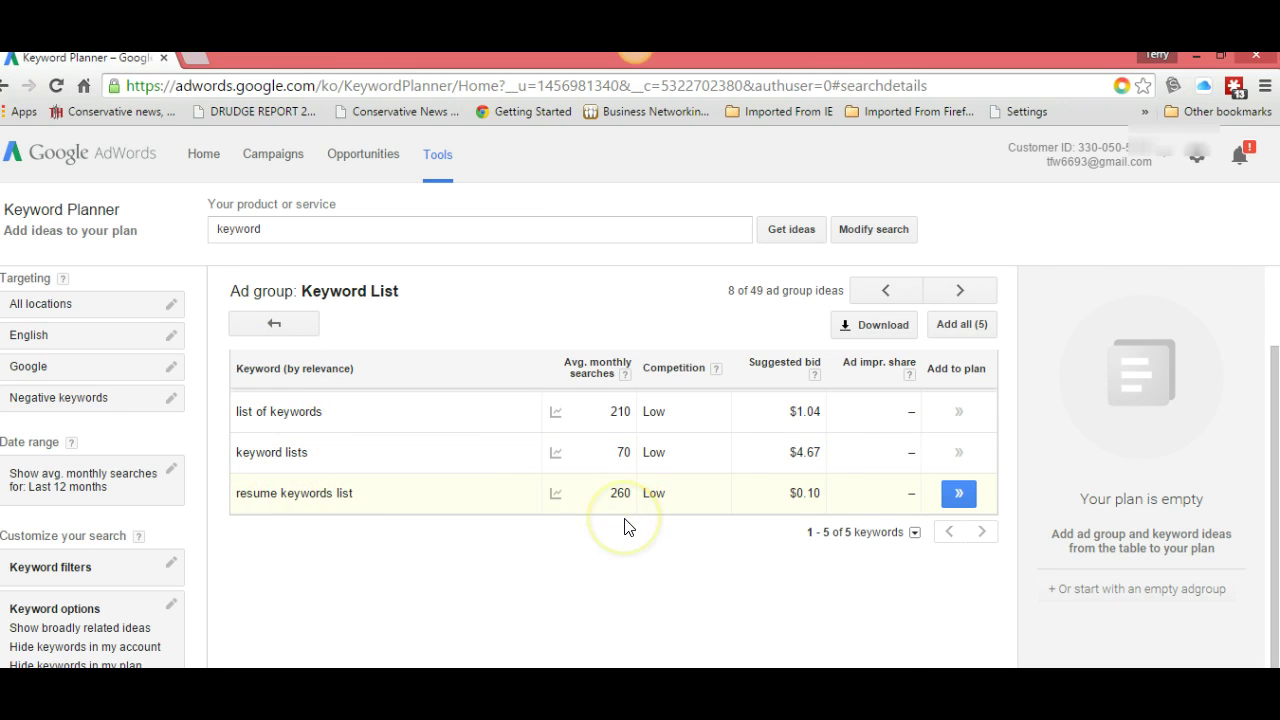
pyautogui.click(623, 491)
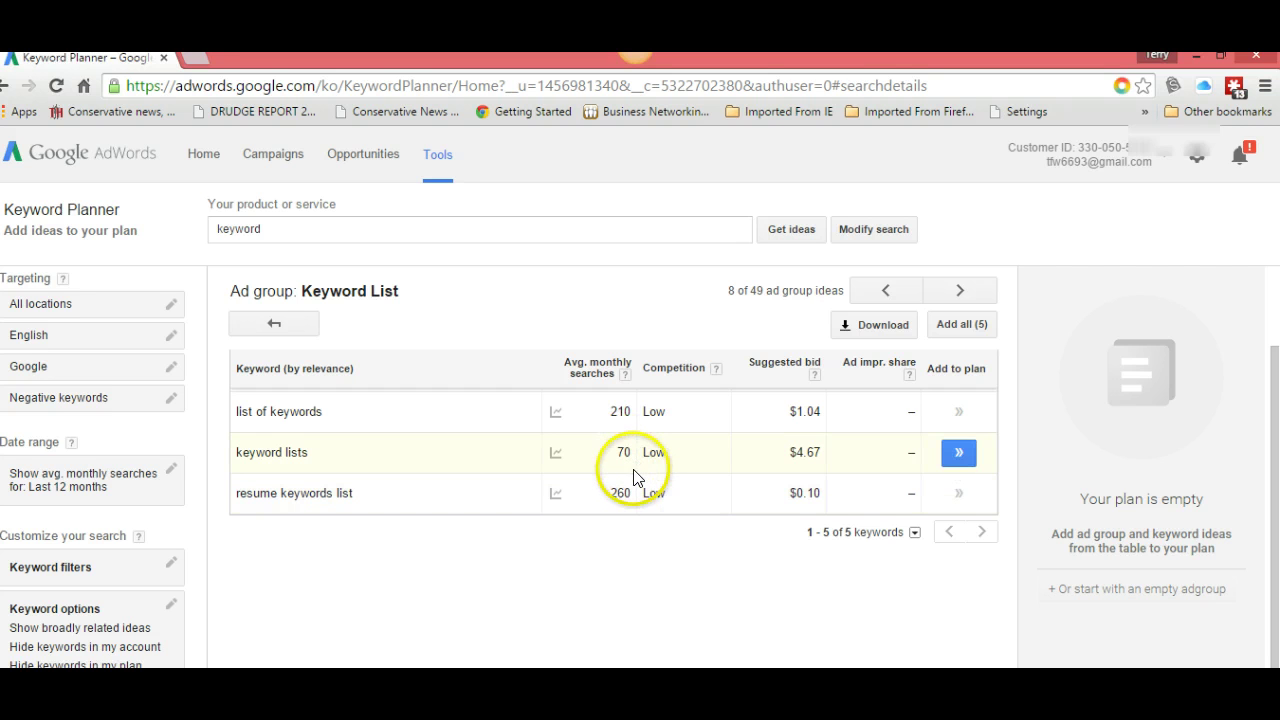
pyautogui.click(331, 471)
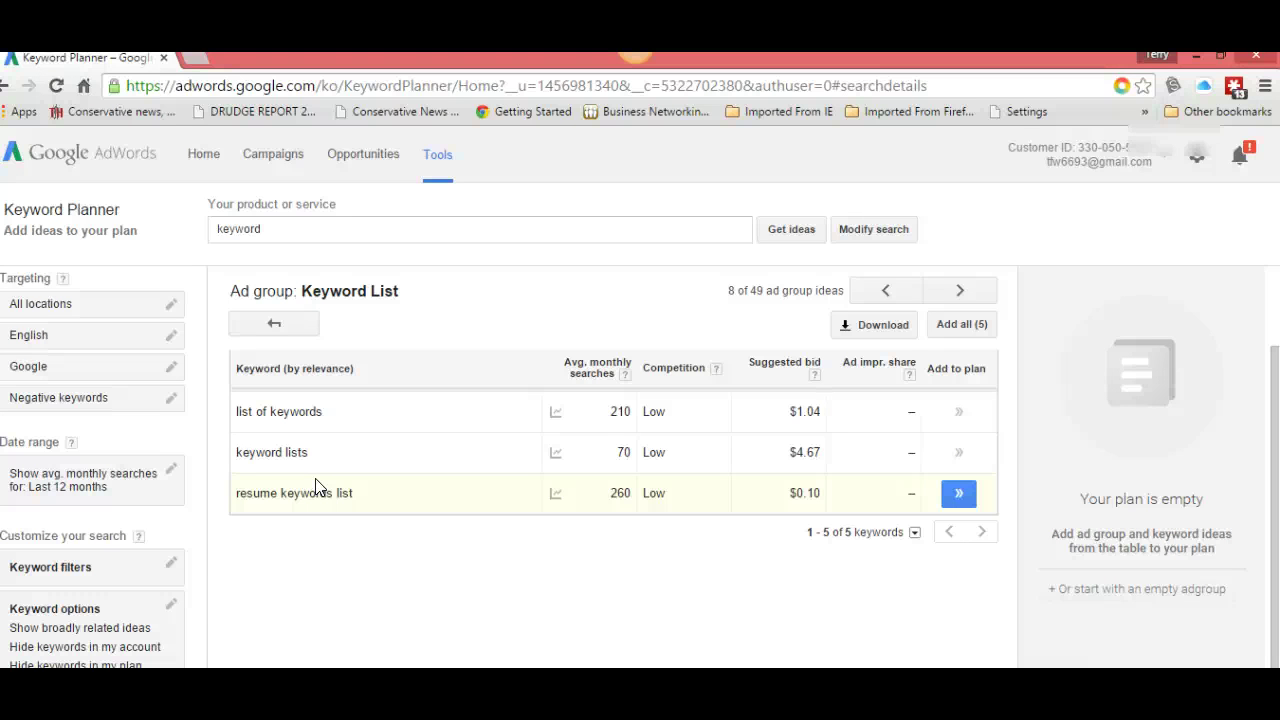
pyautogui.click(770, 66)
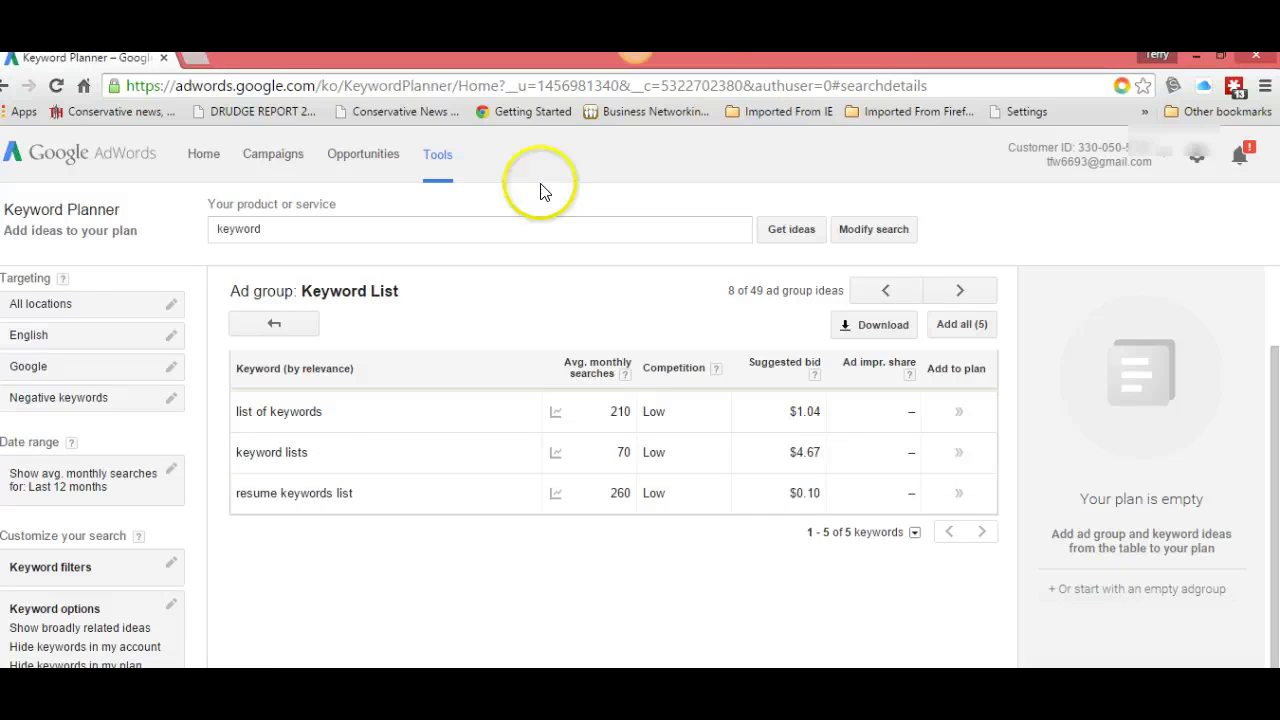
# Step: Close Chrome and scroll through the 'Keywords and Placing Them In Articles' article to review its highlighted keywords
pyautogui.click(1254, 62)
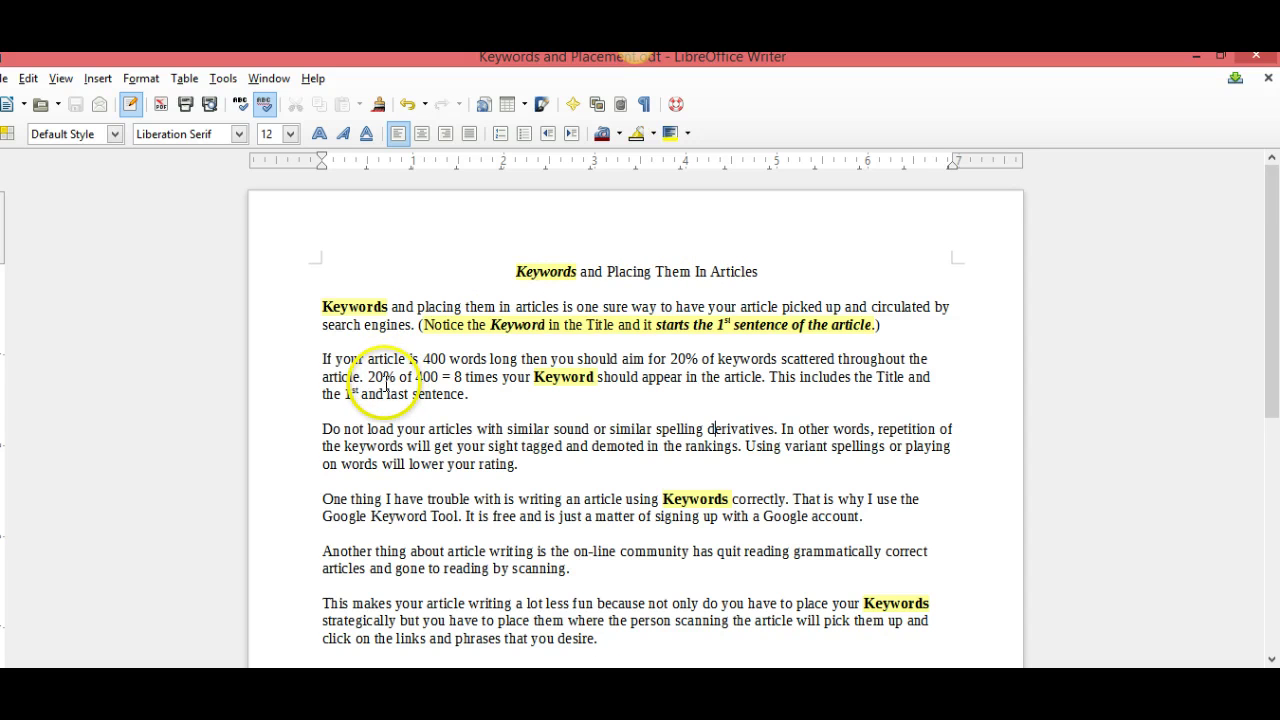
pyautogui.scroll(-2, 388, 384)
pyautogui.scroll(1, 386, 383)
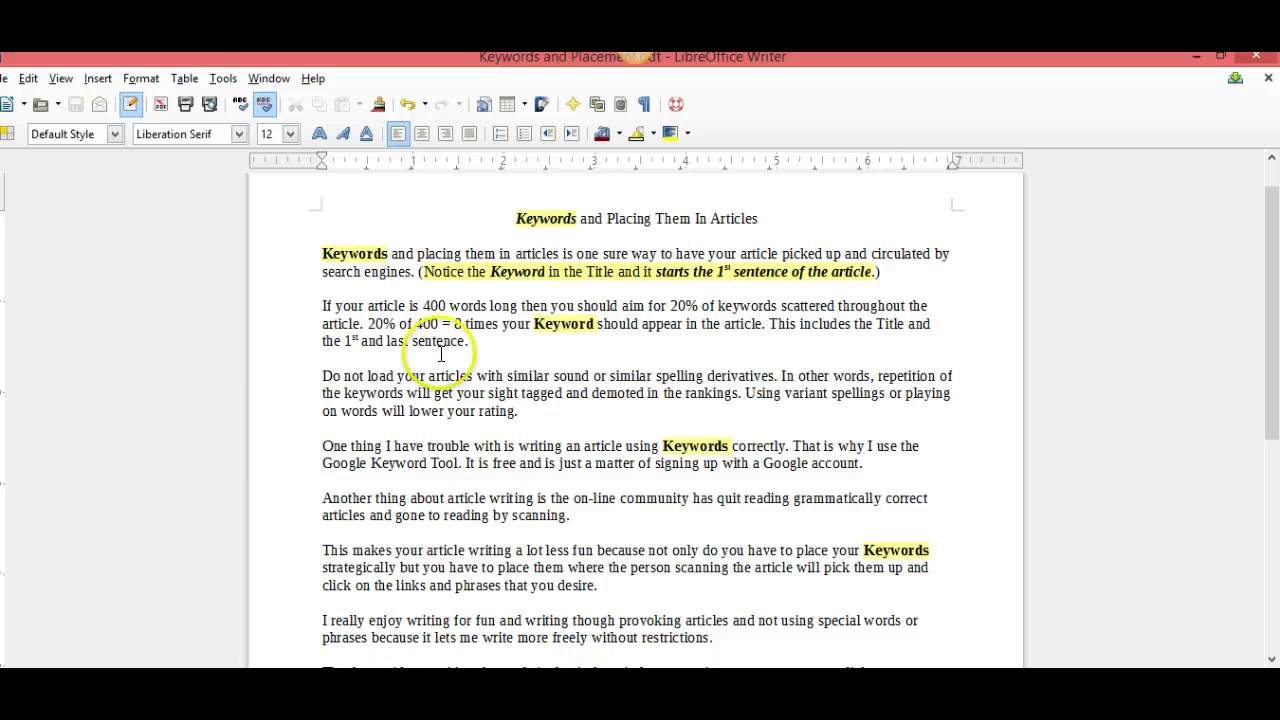
pyautogui.scroll(-1, 440, 353)
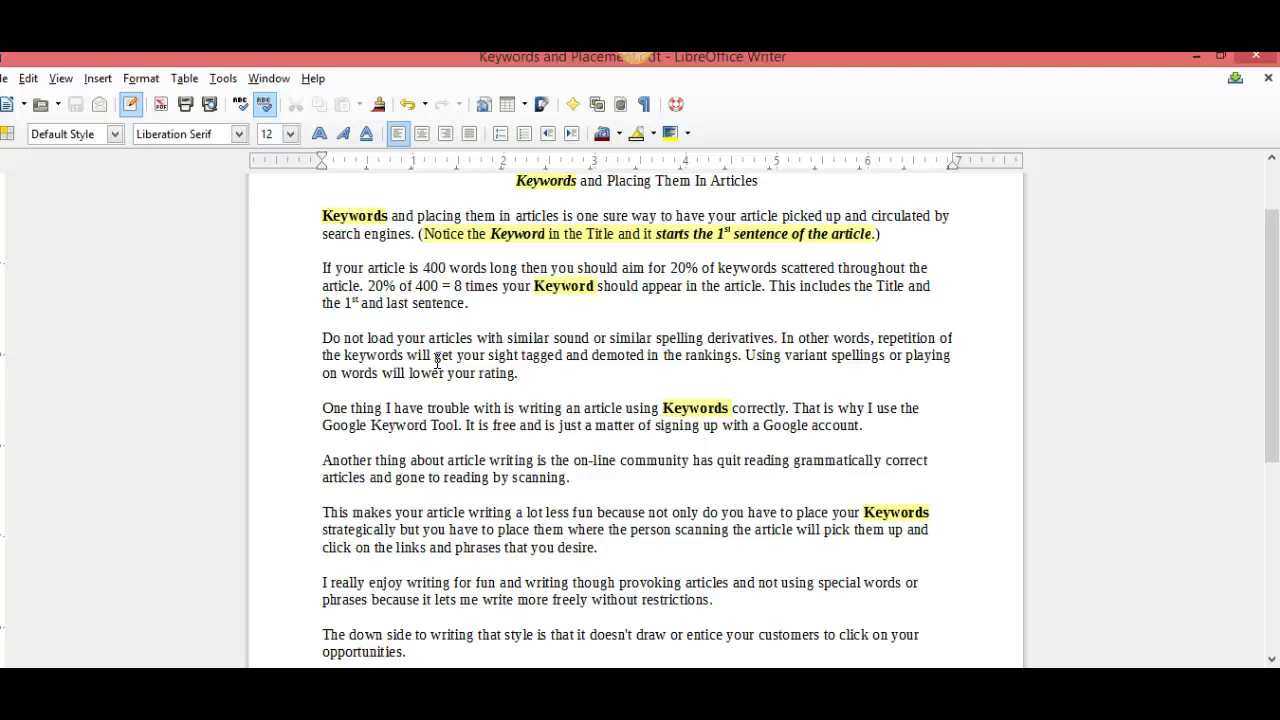
pyautogui.scroll(2, 437, 362)
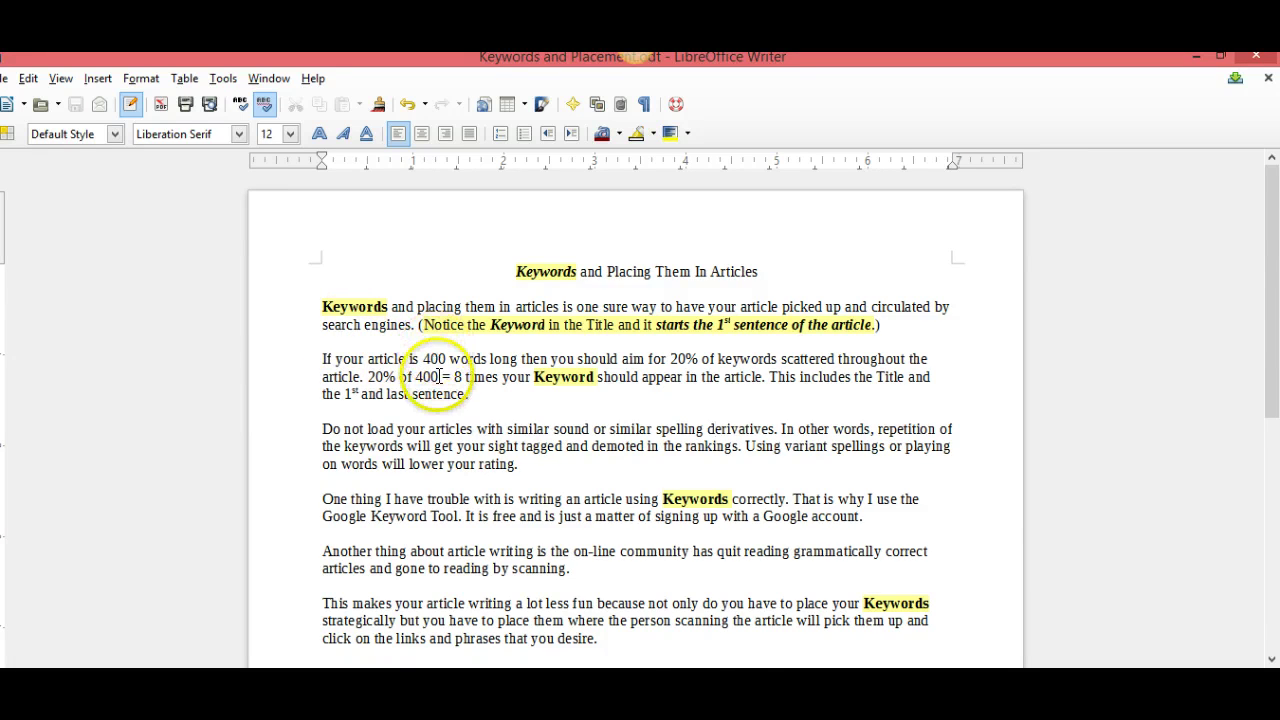
pyautogui.scroll(-5, 440, 380)
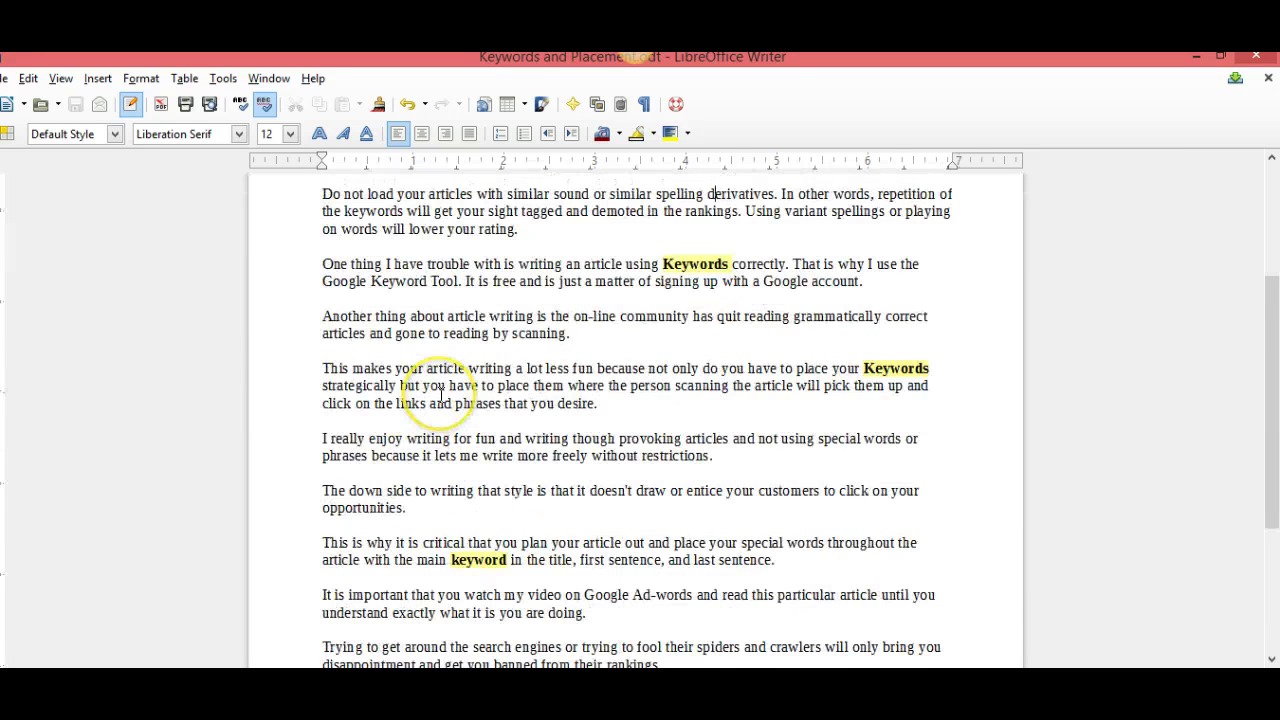
pyautogui.scroll(5, 440, 395)
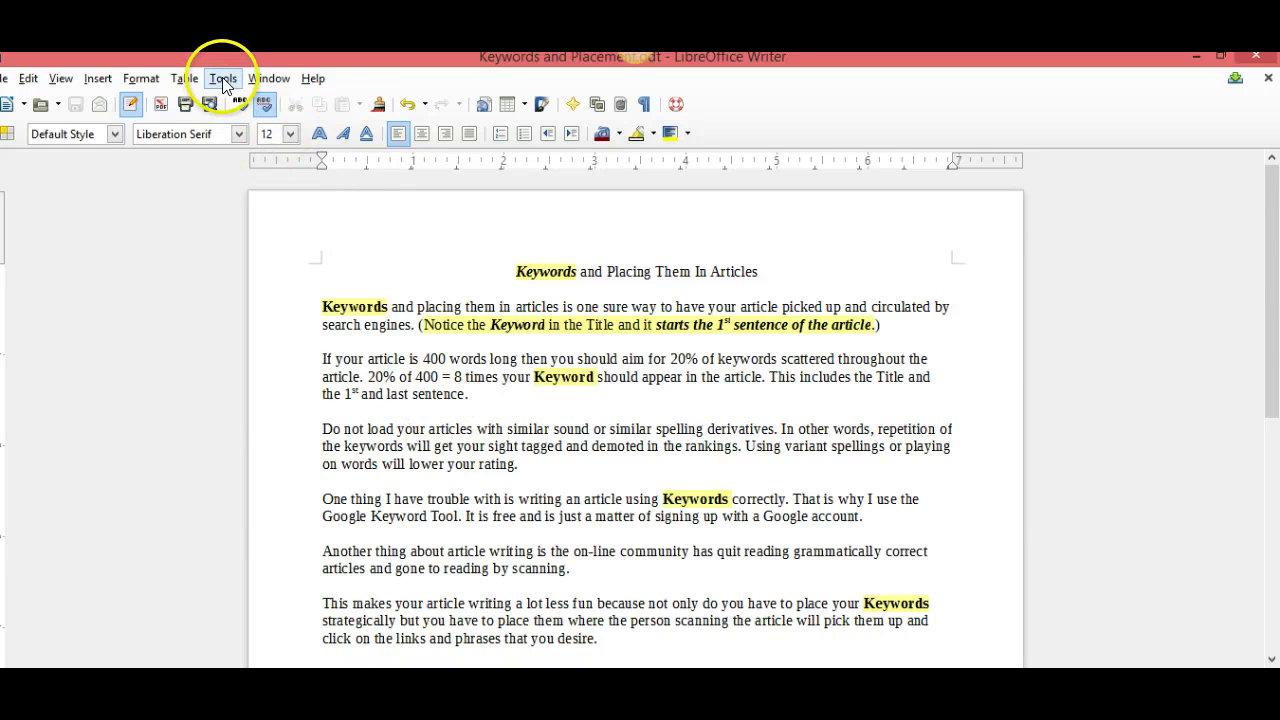
pyautogui.click(220, 79)
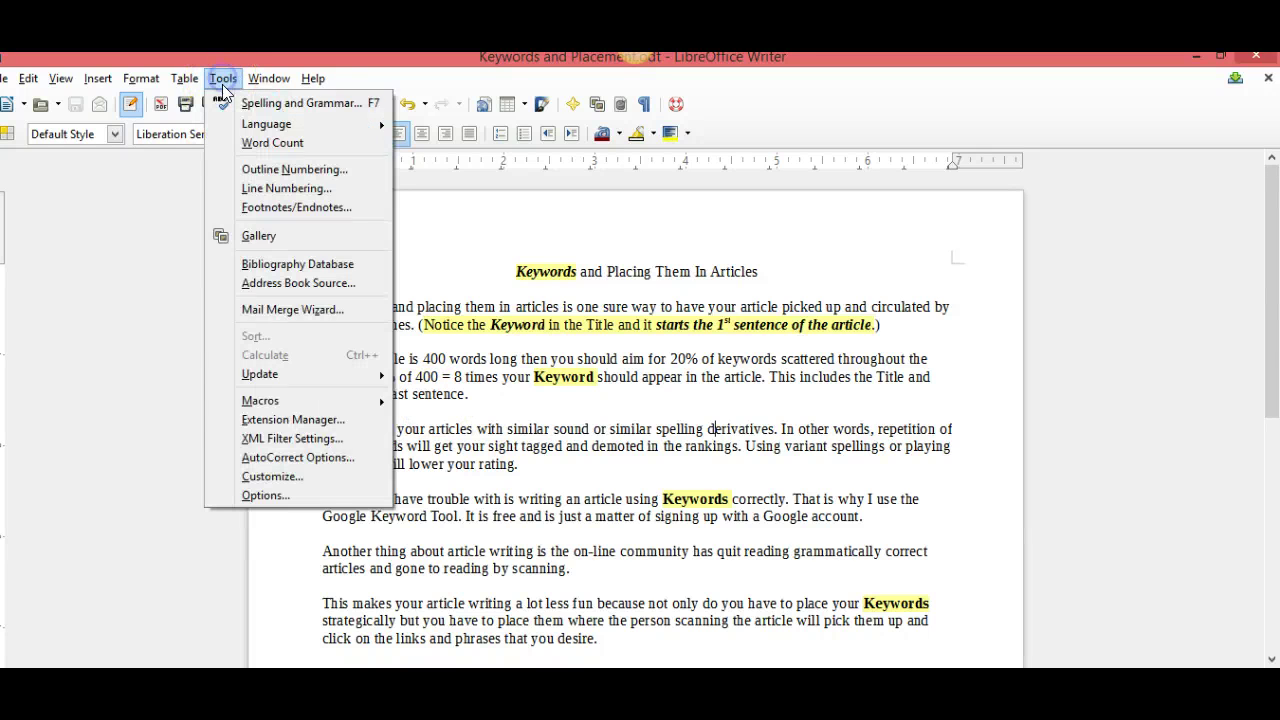
pyautogui.click(268, 143)
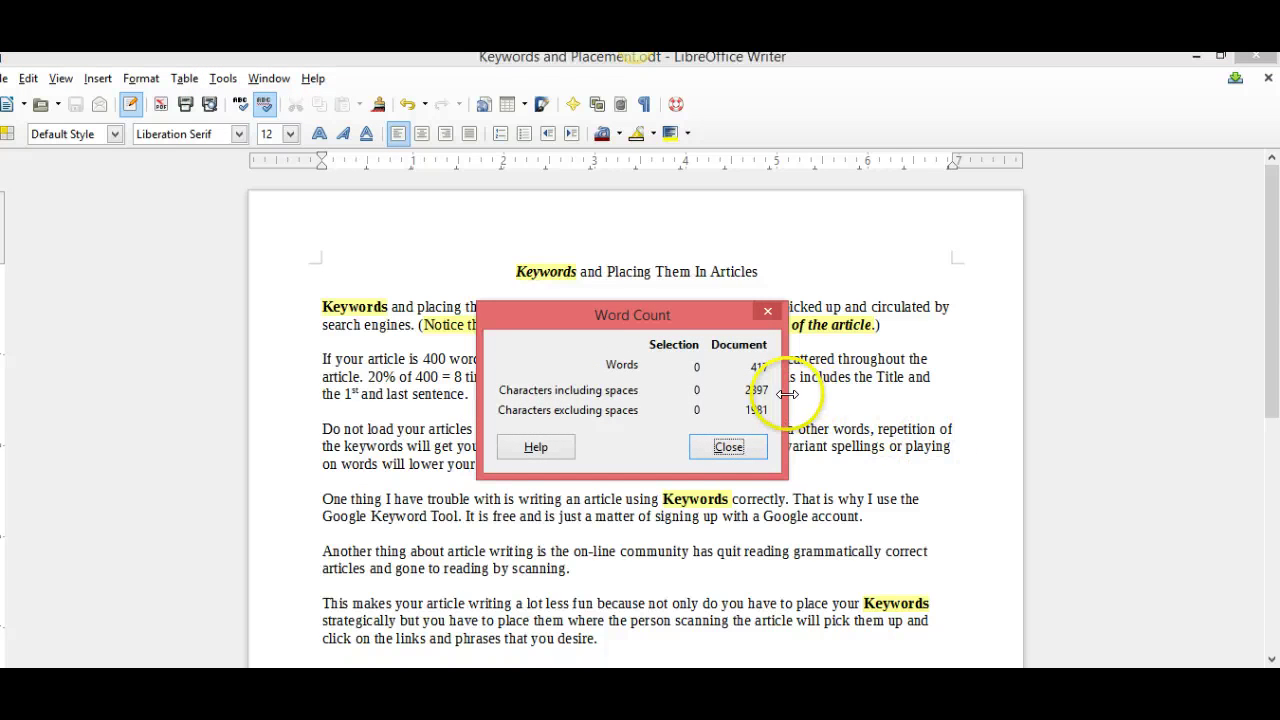
pyautogui.click(729, 447)
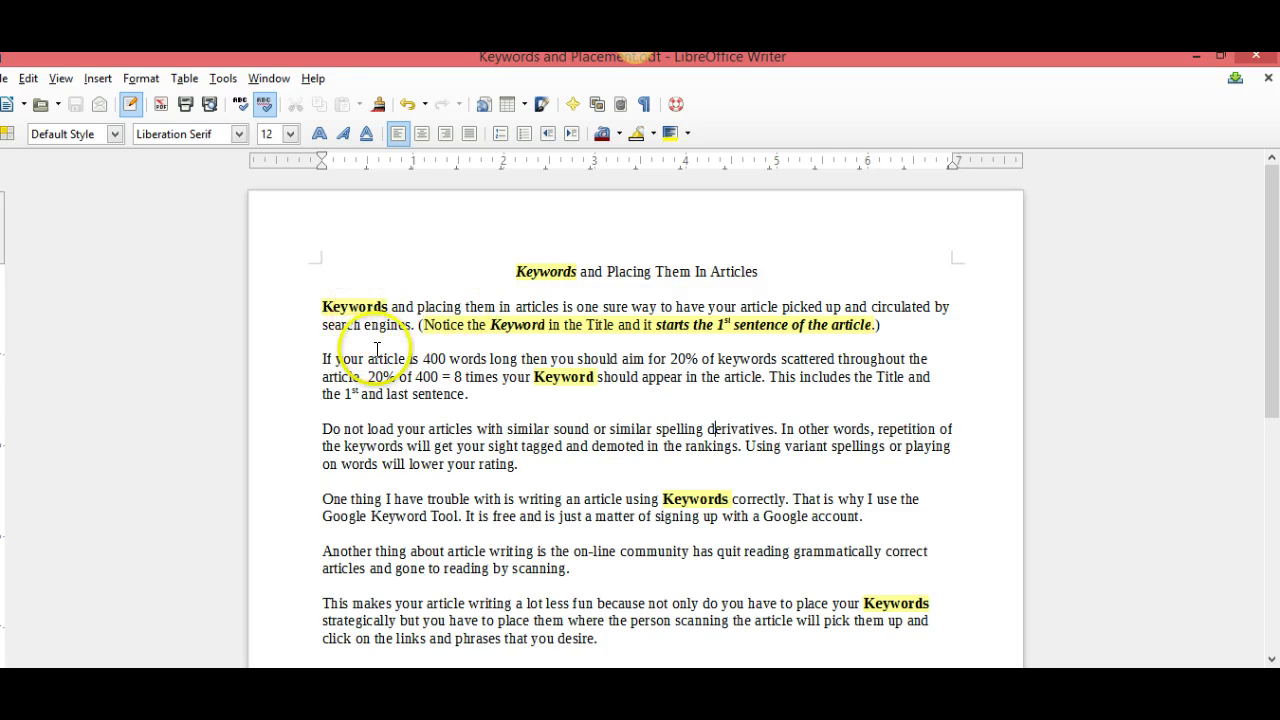
pyautogui.scroll(-10, 377, 356)
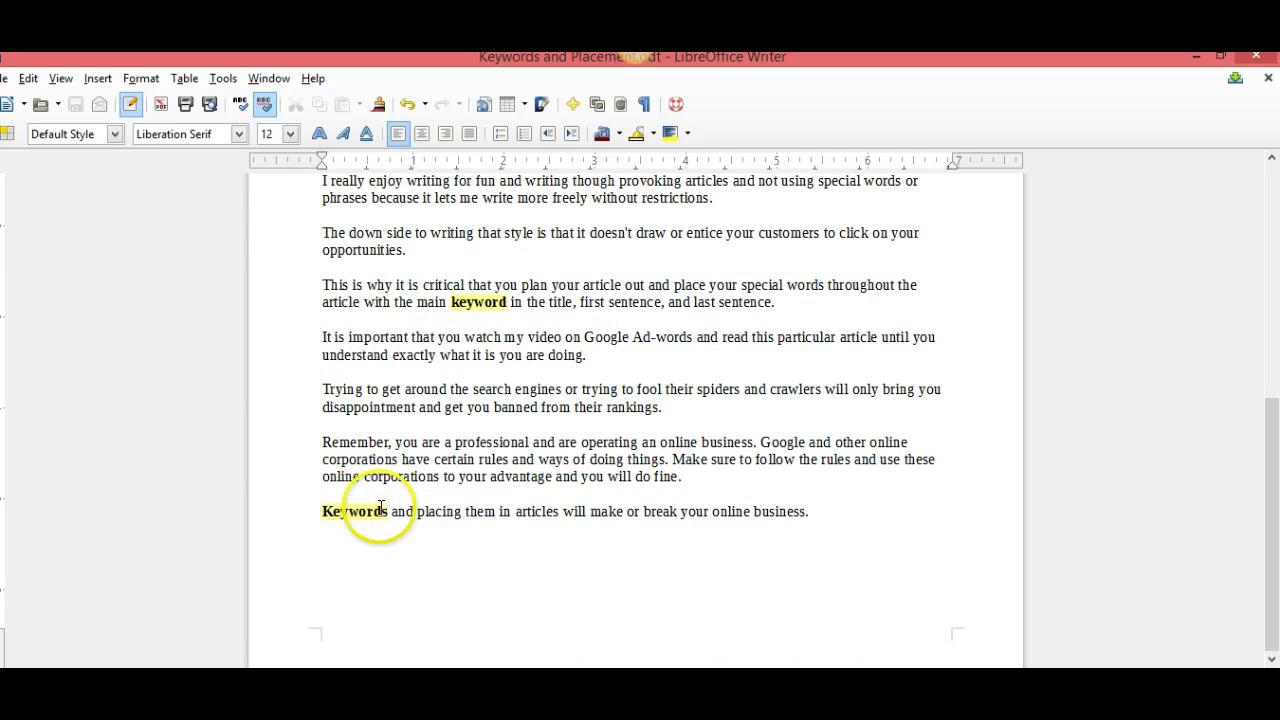
pyautogui.scroll(6, 378, 512)
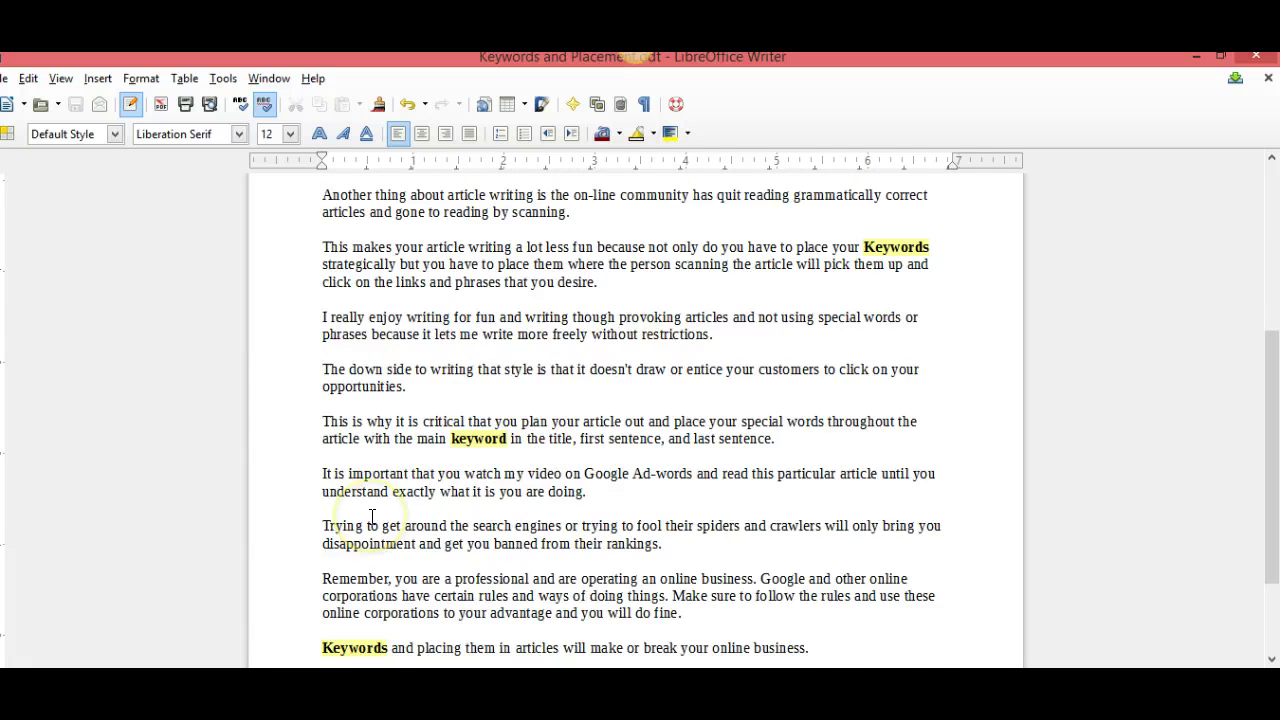
pyautogui.scroll(3, 372, 516)
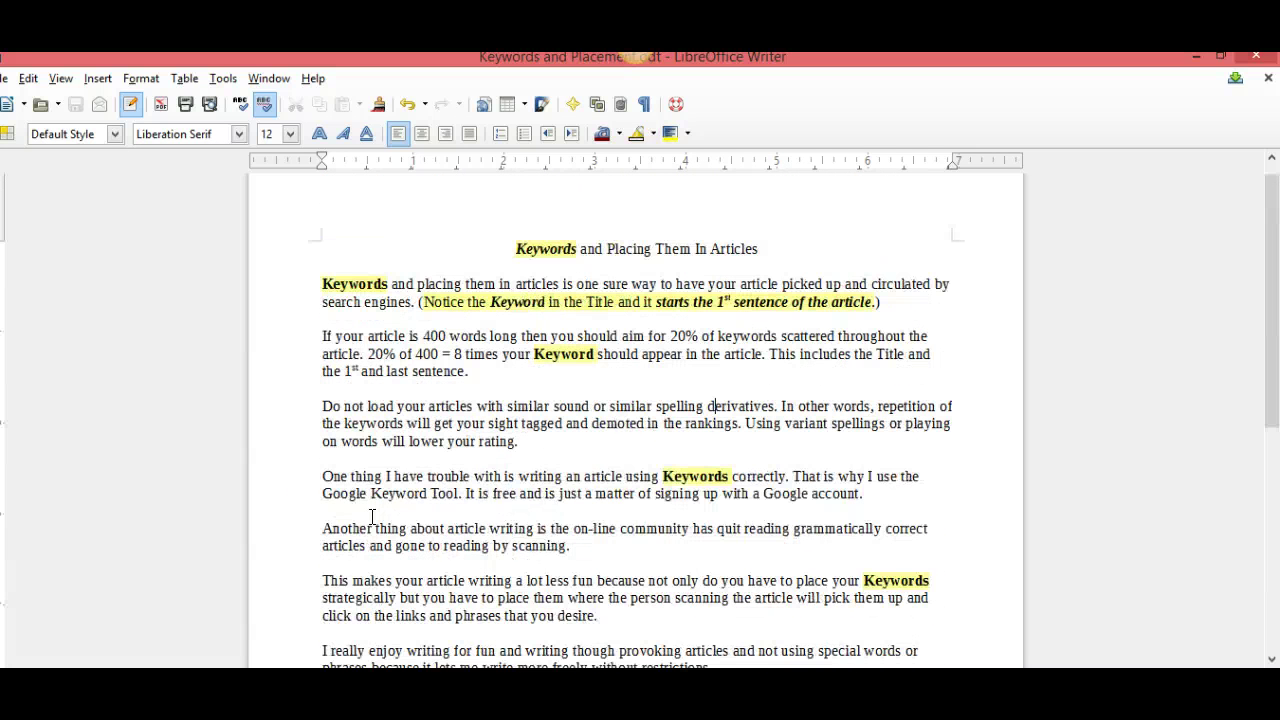
pyautogui.scroll(-2, 372, 516)
pyautogui.scroll(3, 345, 523)
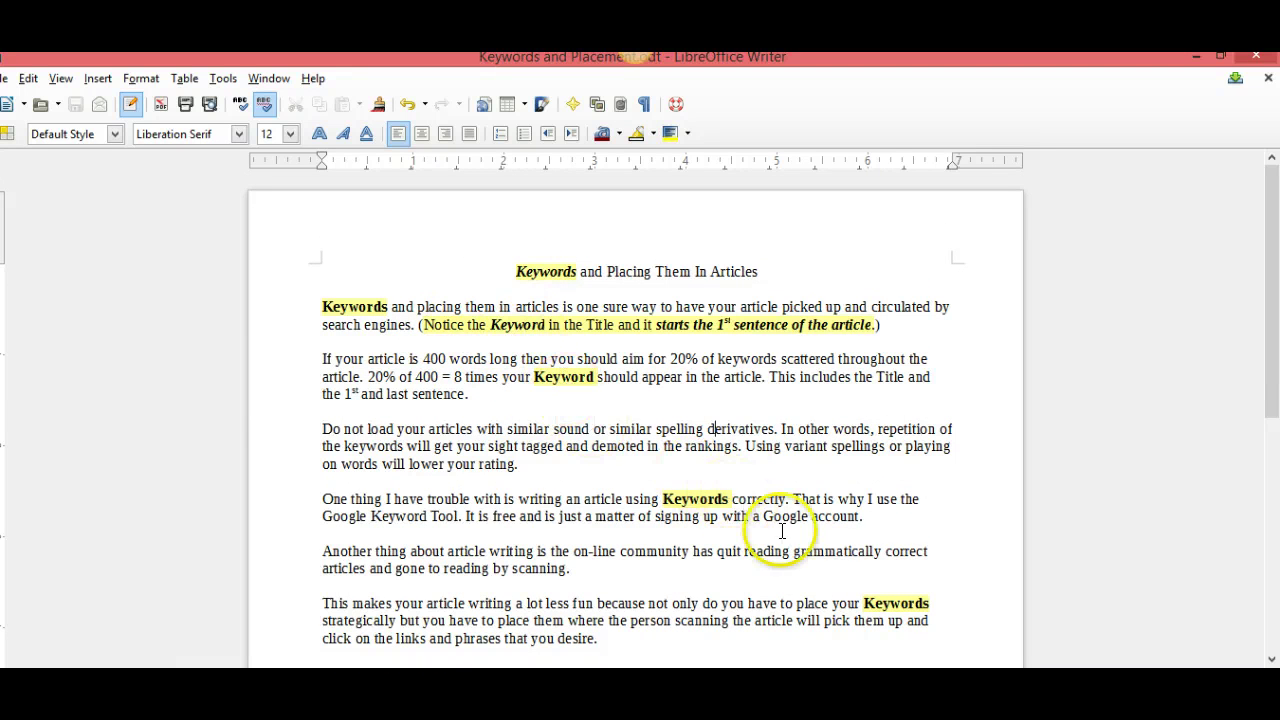
pyautogui.scroll(-5, 932, 597)
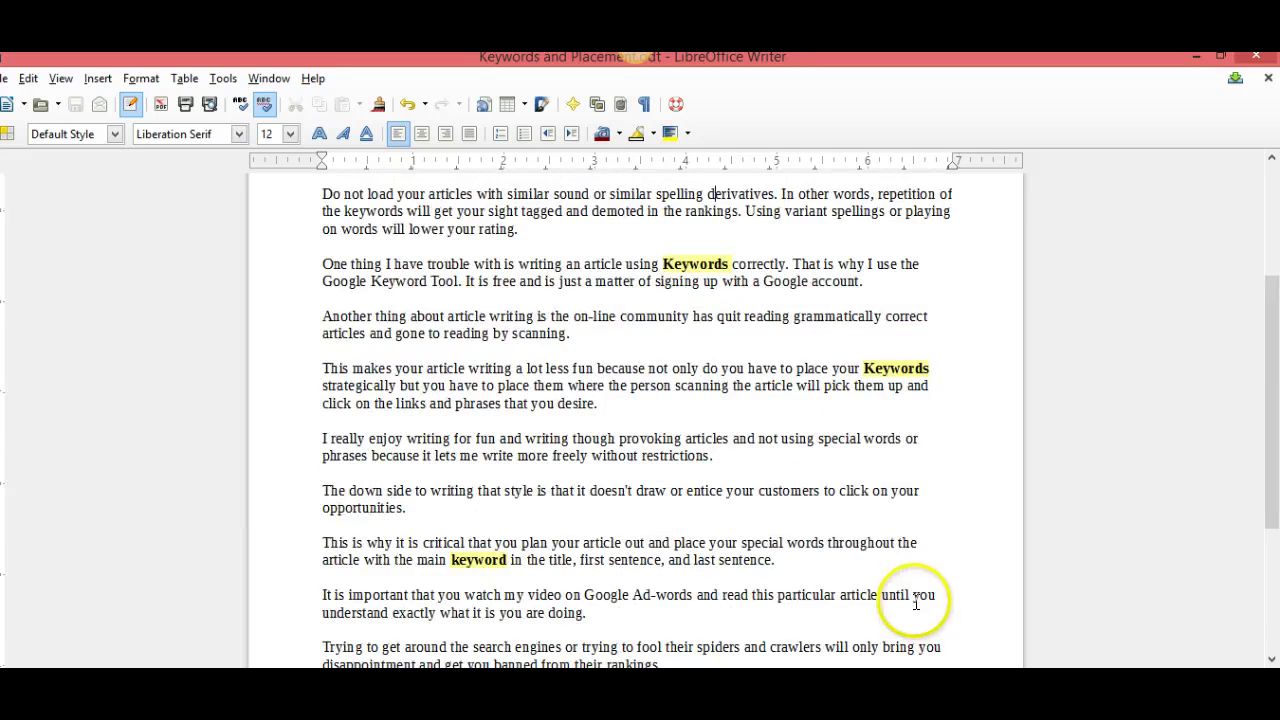
pyautogui.scroll(-5, 500, 570)
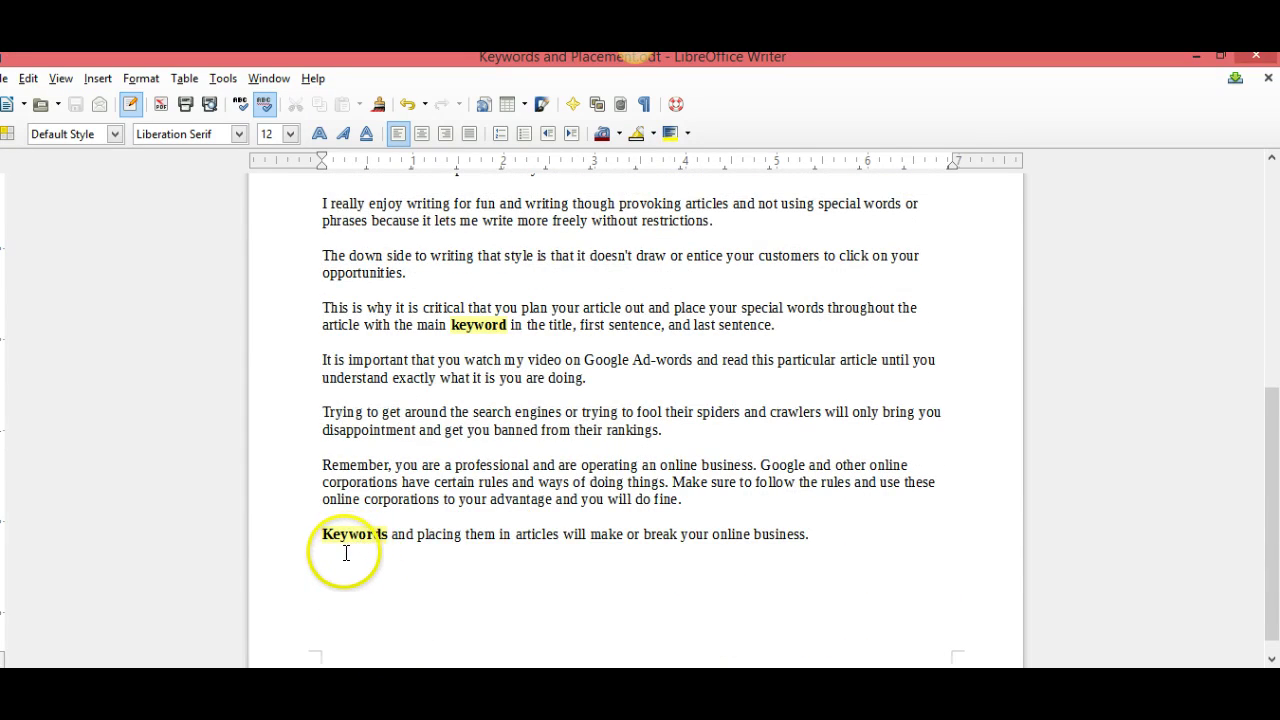
pyautogui.scroll(4, 360, 548)
pyautogui.scroll(6, 346, 552)
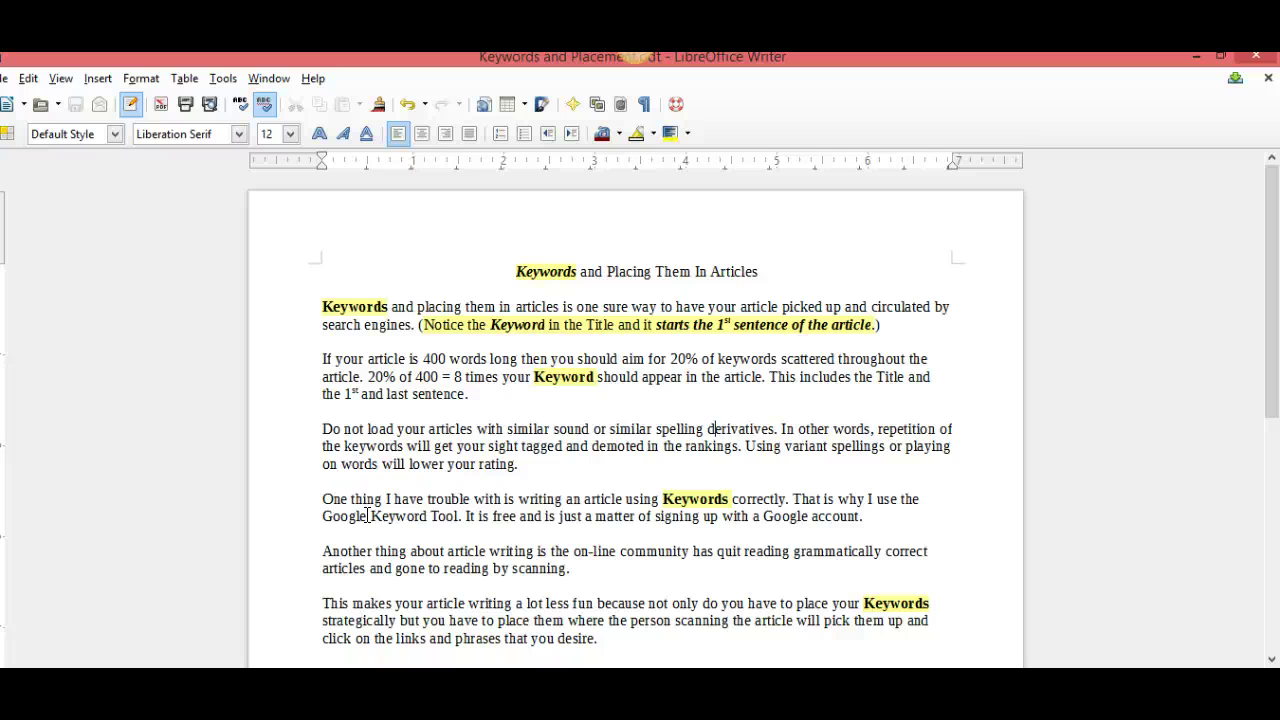
pyautogui.click(360, 510)
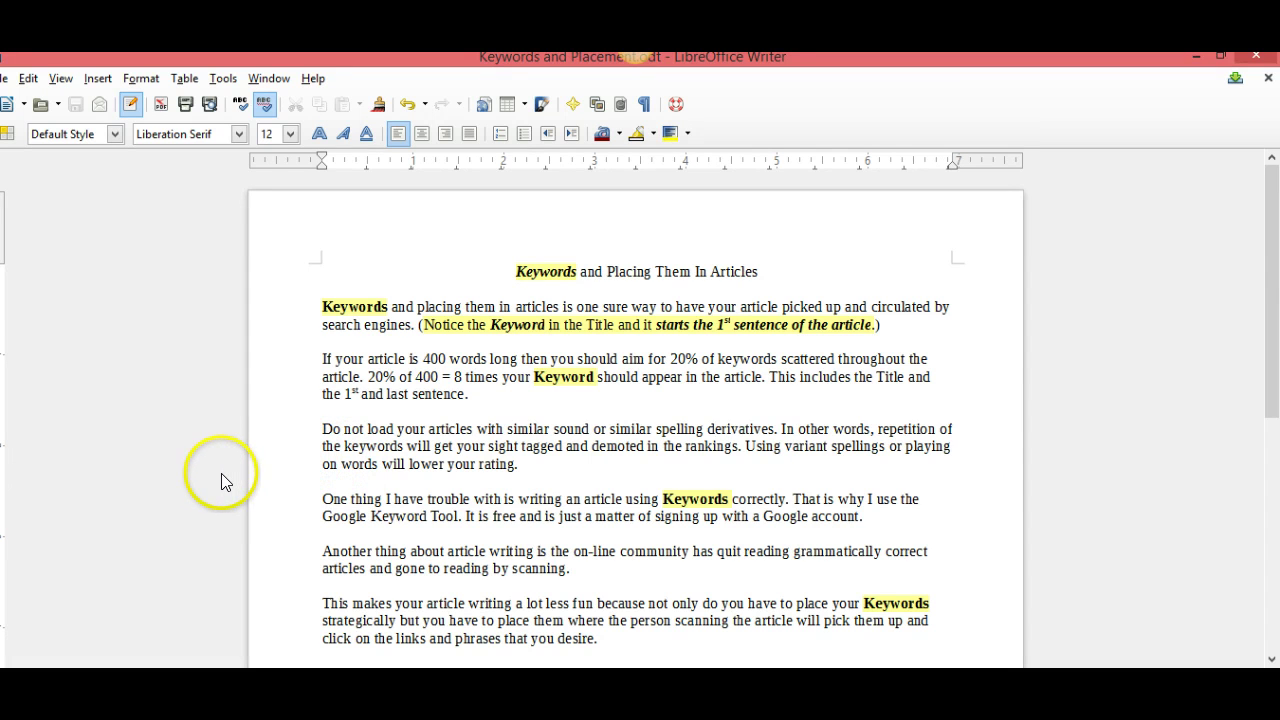
pyautogui.scroll(-1, 219, 474)
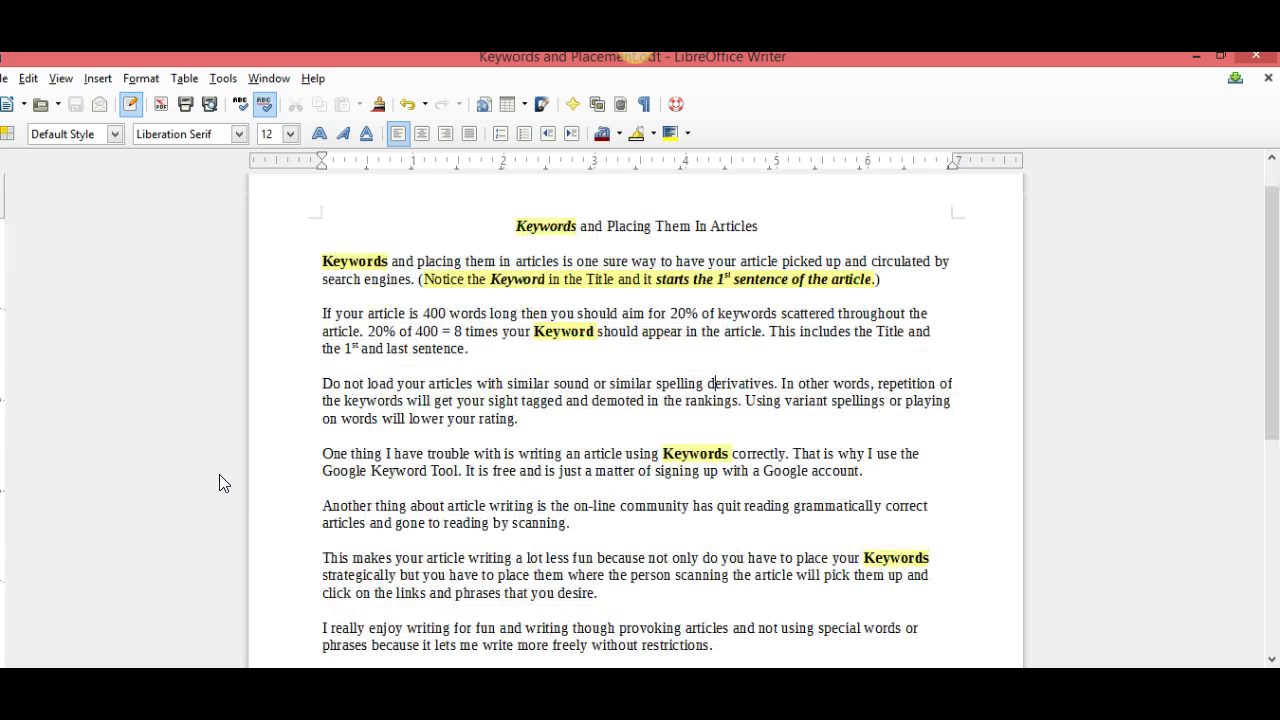
pyautogui.scroll(1, 219, 474)
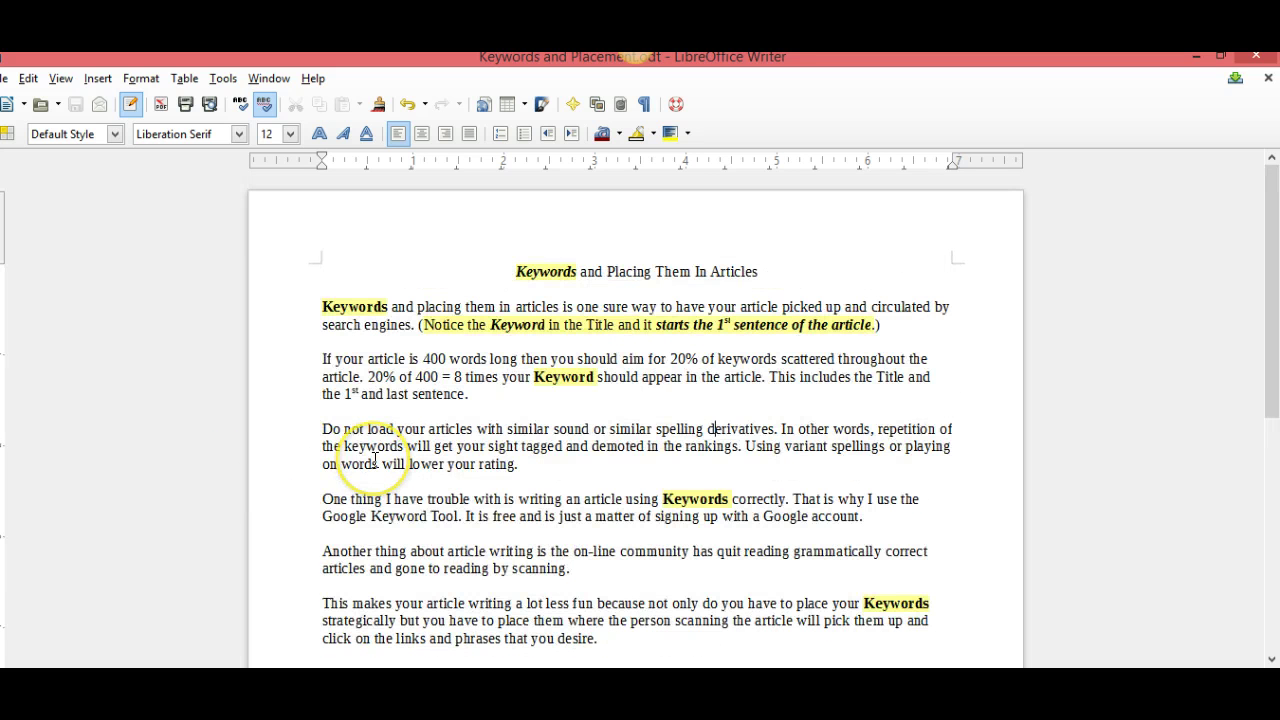